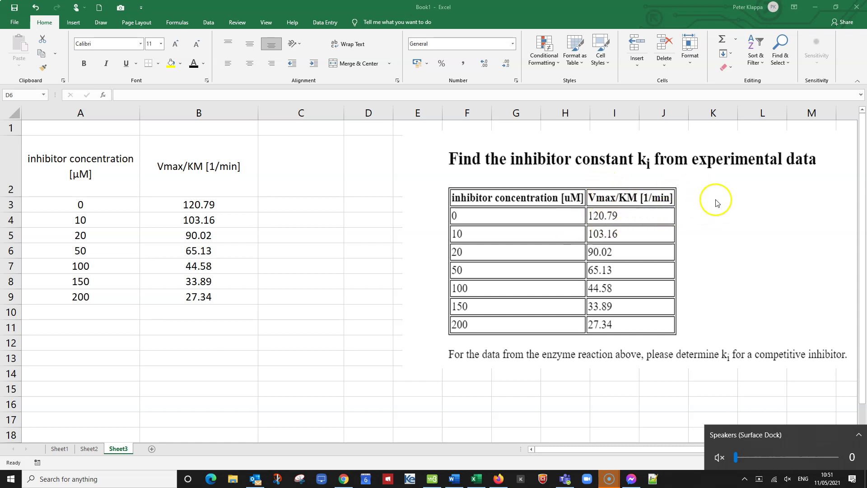
Step: Ink a vertical and a horizontal axis beside the pasted problem picture
{"action": "left_click", "coordinate": [751, 199]}
{"action": "left_click", "coordinate": [753, 195]}
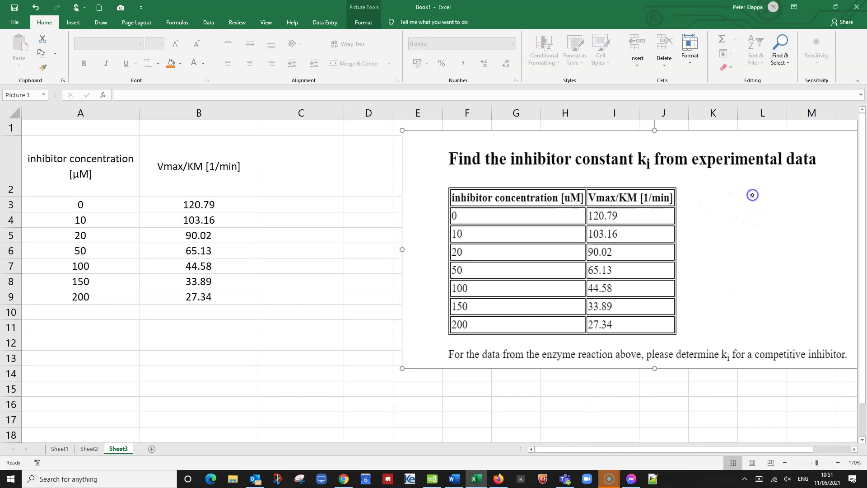
{"action": "left_click_drag", "start_coordinate": [752, 195], "coordinate": [756, 300]}
{"action": "left_click_drag", "start_coordinate": [698, 300], "coordinate": [835, 292]}
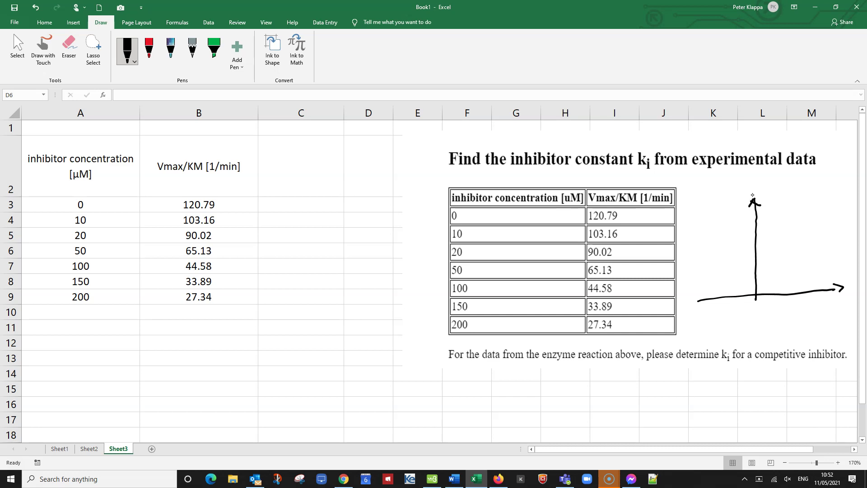
Step: Handwrite the Inhibitor label under the horizontal axis and Km/Vmax above the vertical one
{"action": "left_click_drag", "start_coordinate": [758, 320], "coordinate": [764, 324]}
{"action": "mouse_move", "coordinate": [769, 313]}
{"action": "left_mouse_down"}
{"action": "mouse_move", "coordinate": [766, 325]}
{"action": "mouse_move", "coordinate": [795, 325]}
{"action": "left_mouse_up"}
{"action": "left_click_drag", "start_coordinate": [801, 314], "coordinate": [801, 320]}
{"action": "left_click_drag", "start_coordinate": [743, 174], "coordinate": [742, 186]}
{"action": "mouse_move", "coordinate": [755, 174]}
{"action": "left_mouse_down"}
{"action": "mouse_move", "coordinate": [746, 182]}
{"action": "mouse_move", "coordinate": [765, 181]}
{"action": "mouse_move", "coordinate": [762, 195]}
{"action": "mouse_move", "coordinate": [805, 197]}
{"action": "left_mouse_up"}
{"action": "left_click", "coordinate": [780, 185]}
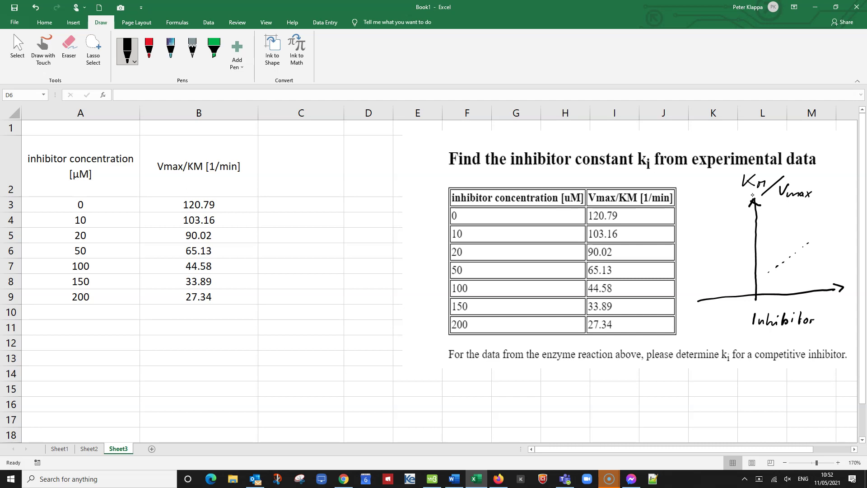
Step: Draw the ink line through the dots to the x-axis, circle the intercept and write -ki
{"action": "left_click_drag", "start_coordinate": [765, 274], "coordinate": [744, 292]}
{"action": "left_click_drag", "start_coordinate": [764, 276], "coordinate": [835, 223]}
{"action": "left_click_drag", "start_coordinate": [739, 303], "coordinate": [741, 292]}
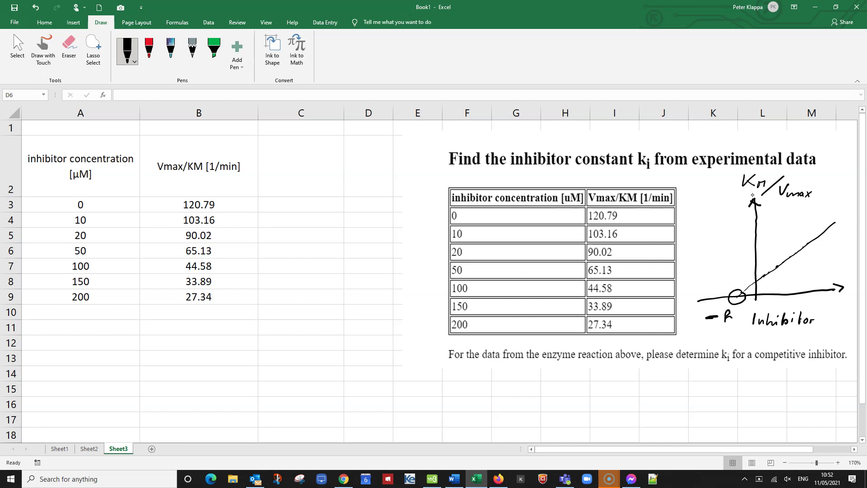
{"action": "left_click_drag", "start_coordinate": [726, 317], "coordinate": [734, 327]}
{"action": "left_click", "coordinate": [44, 23]}
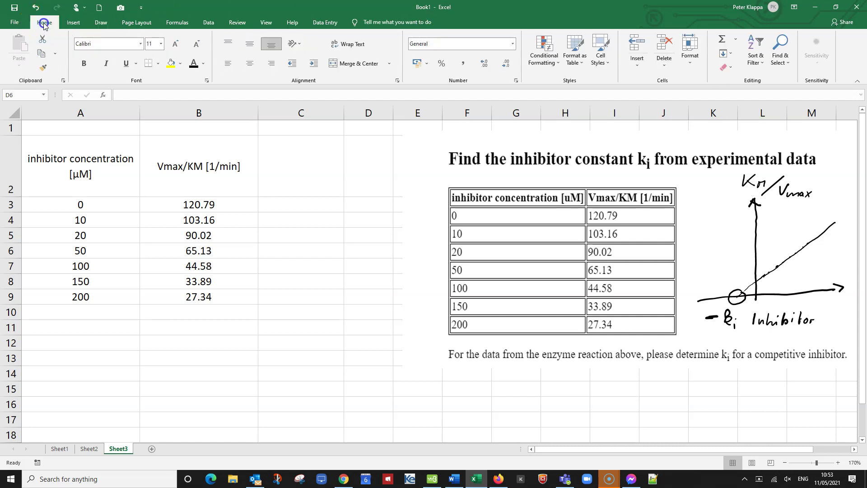
Step: Head C2 'Km/Vmax' and fill =1/B3 from C3 down to C9
{"action": "left_click", "coordinate": [289, 172]}
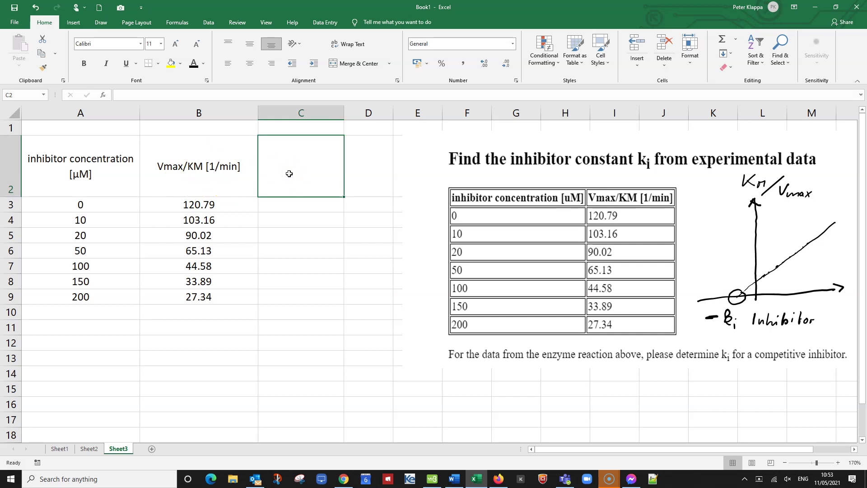
{"action": "type", "text": "Km/Vmax"}
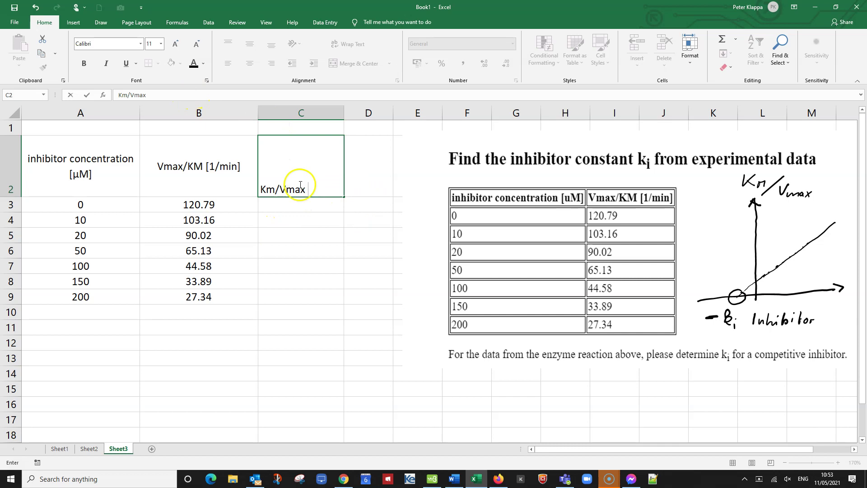
{"action": "left_click", "coordinate": [298, 204]}
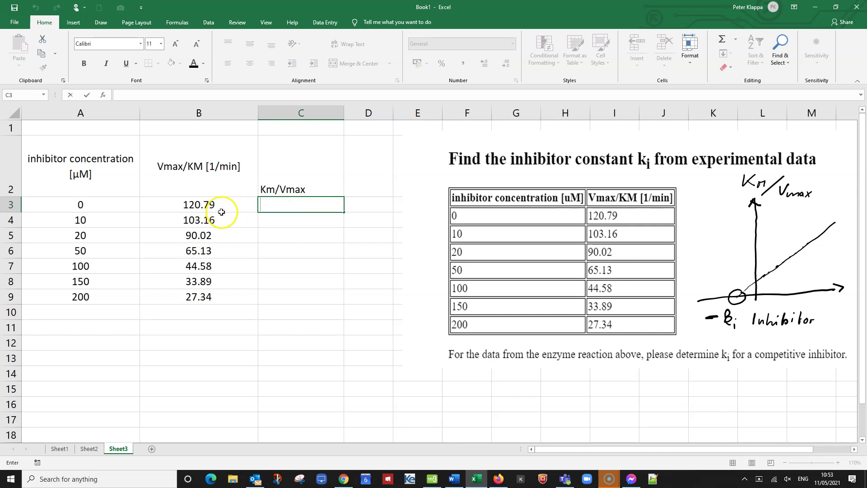
{"action": "type", "text": "="}
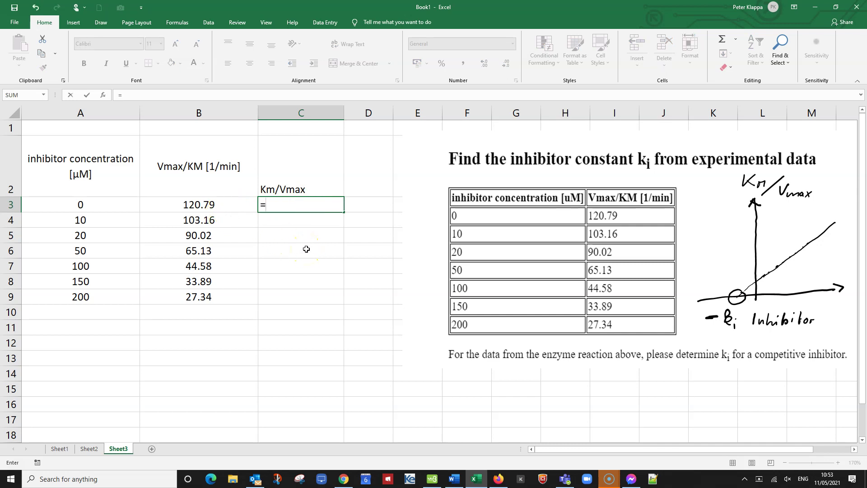
{"action": "type", "text": "1/"}
{"action": "left_click", "coordinate": [223, 206]}
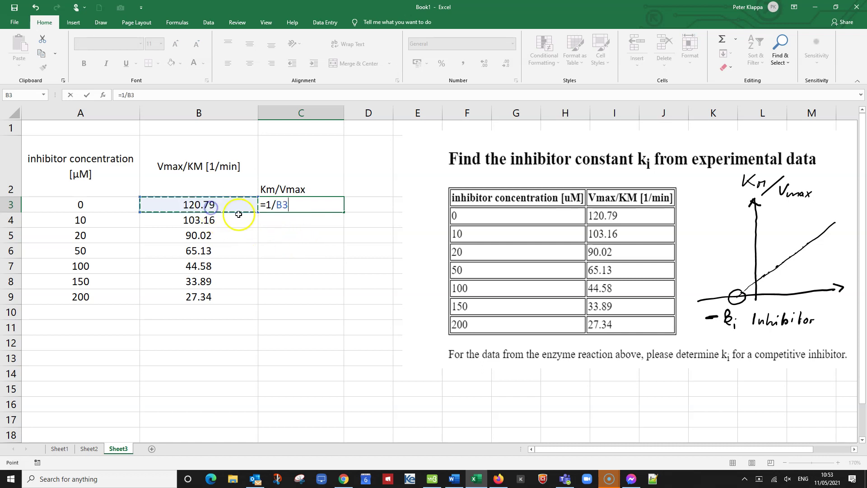
{"action": "key", "text": "Return"}
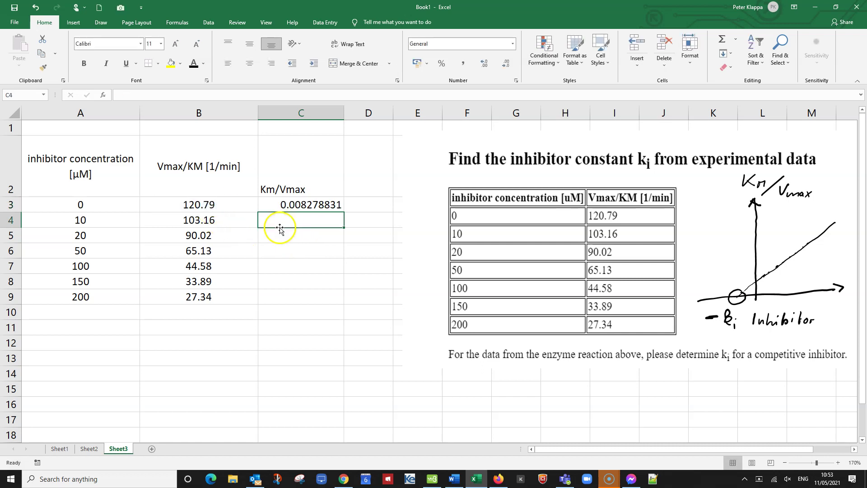
{"action": "left_click", "coordinate": [316, 205]}
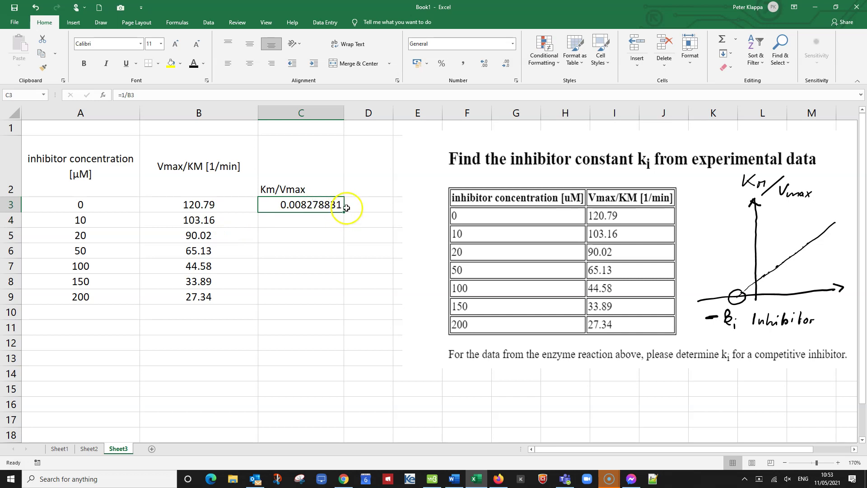
{"action": "left_click_drag", "start_coordinate": [345, 211], "coordinate": [338, 301]}
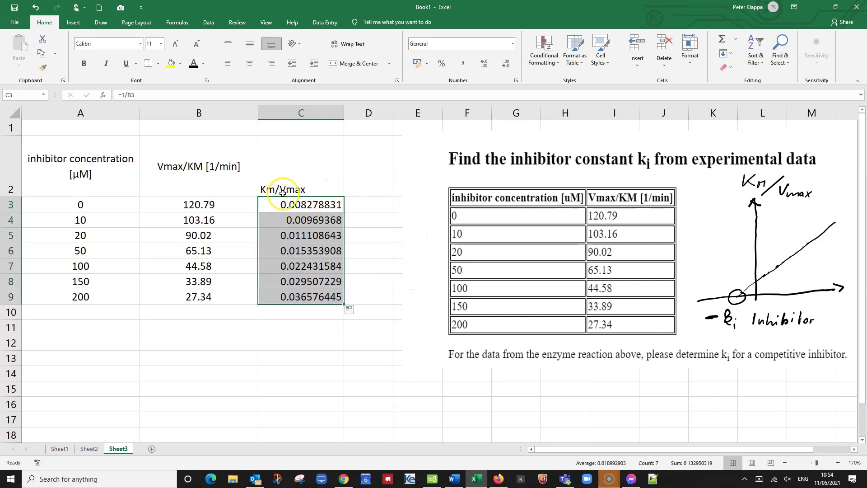
Step: Center the C2 header horizontally and vertically and append ' [min]' to read Km/Vmax [min]
{"action": "scroll", "coordinate": [371, 324], "scroll_direction": "down", "scroll_amount": 1}
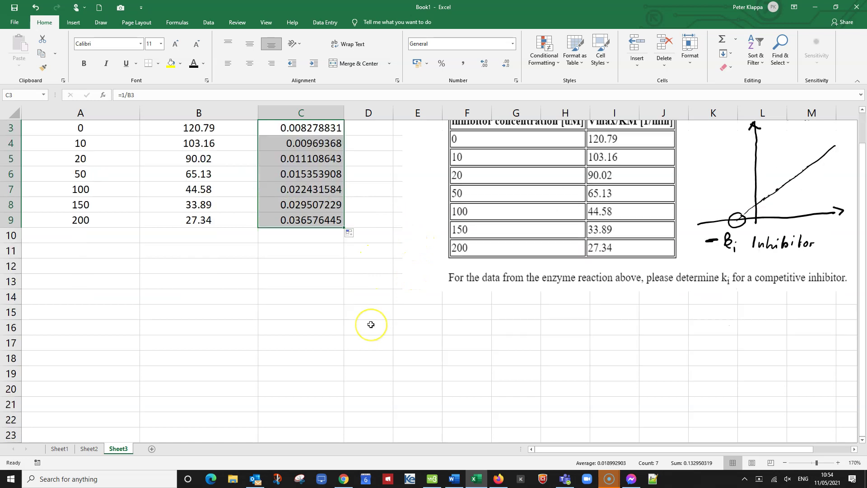
{"action": "scroll", "coordinate": [371, 324], "scroll_direction": "up", "scroll_amount": 1}
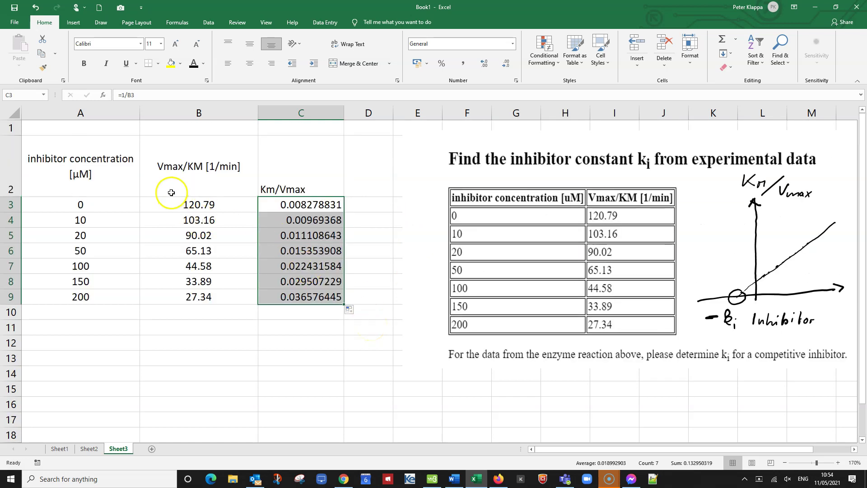
{"action": "left_click", "coordinate": [286, 189]}
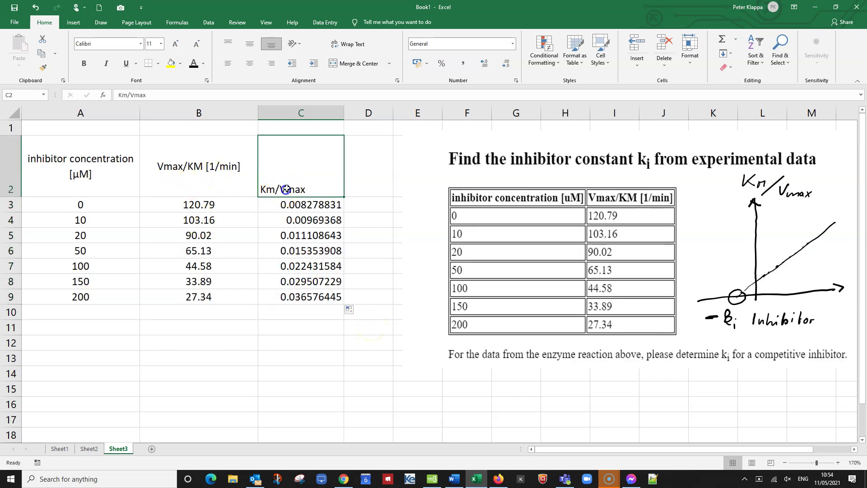
{"action": "left_click", "coordinate": [246, 66]}
{"action": "left_click", "coordinate": [249, 44]}
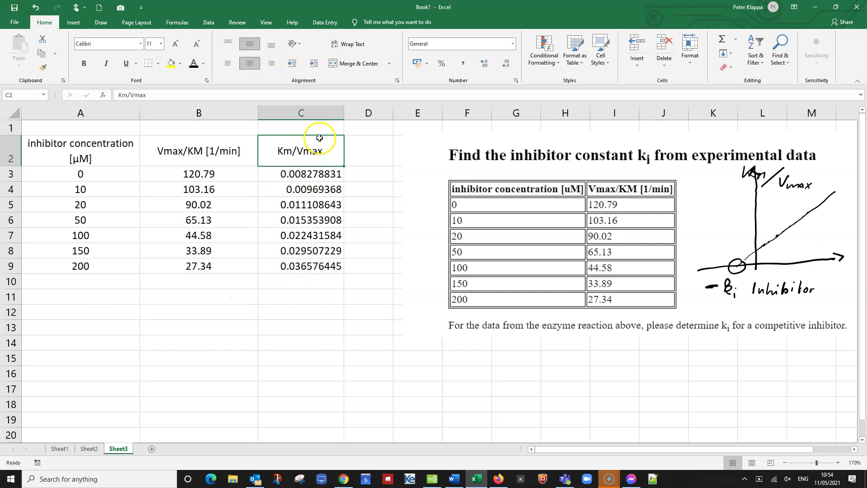
{"action": "double_click", "coordinate": [327, 149]}
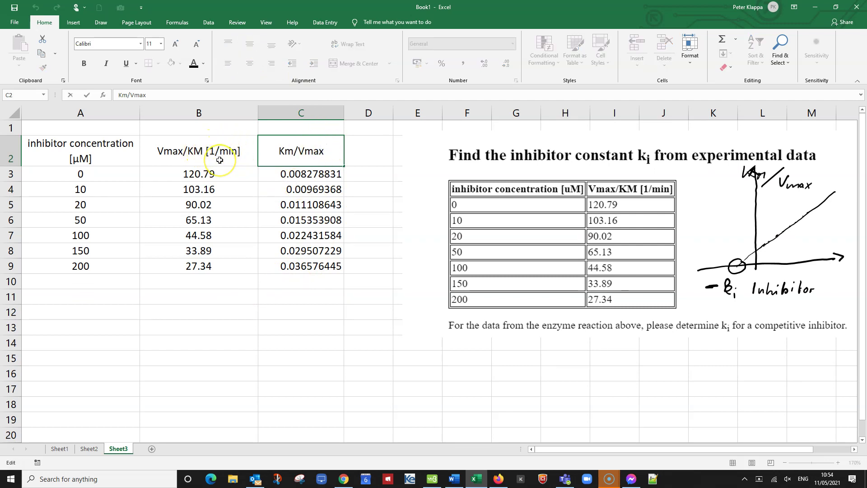
{"action": "type", "text": "[min]"}
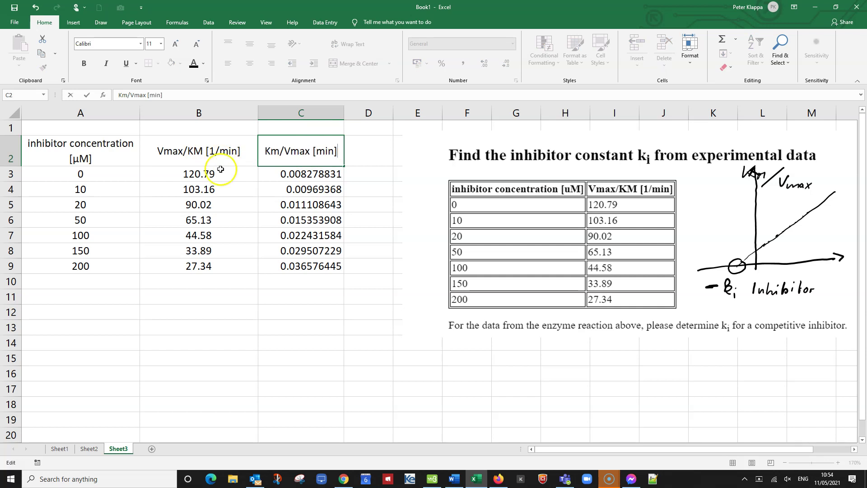
{"action": "left_click", "coordinate": [322, 299]}
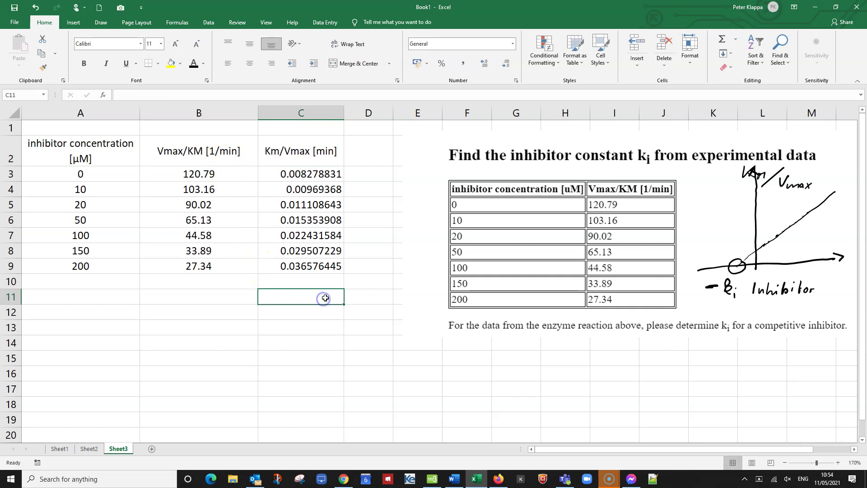
Step: Plot A2:A9 with C2:C9 as a plain scatter chart and move it right of the data
{"action": "left_click", "coordinate": [105, 152]}
{"action": "left_click_drag", "start_coordinate": [106, 153], "coordinate": [93, 262]}
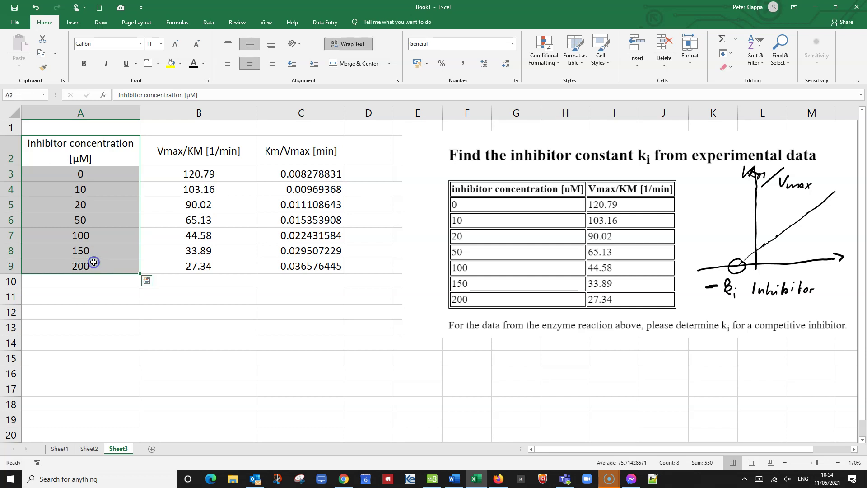
{"action": "left_click", "coordinate": [307, 149], "text": "ctrl"}
{"action": "left_click_drag", "start_coordinate": [308, 149], "coordinate": [310, 265]}
{"action": "left_click", "coordinate": [74, 22]}
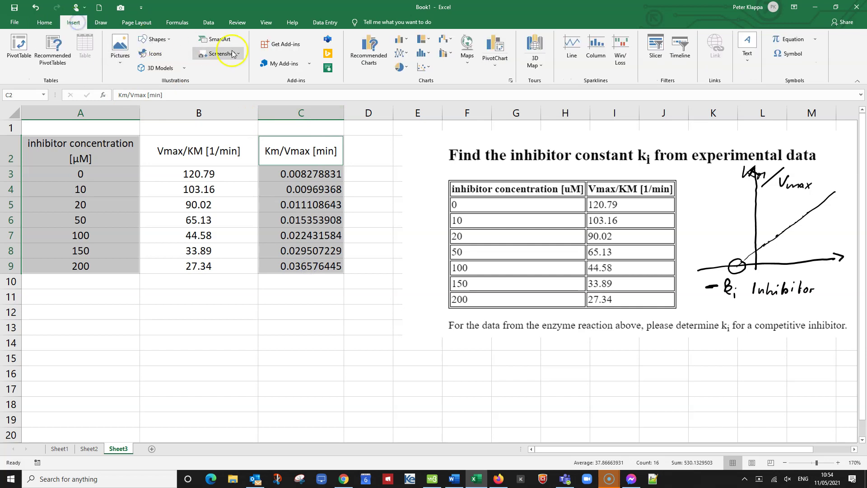
{"action": "left_click", "coordinate": [422, 68]}
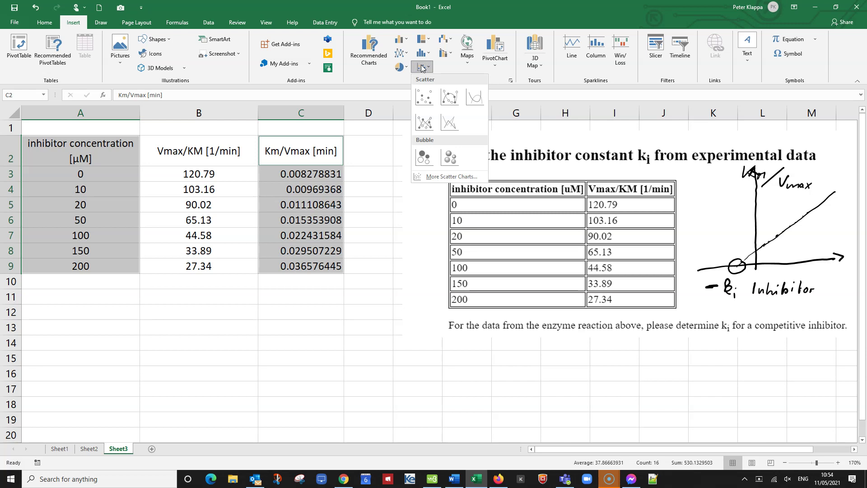
{"action": "left_click", "coordinate": [425, 95]}
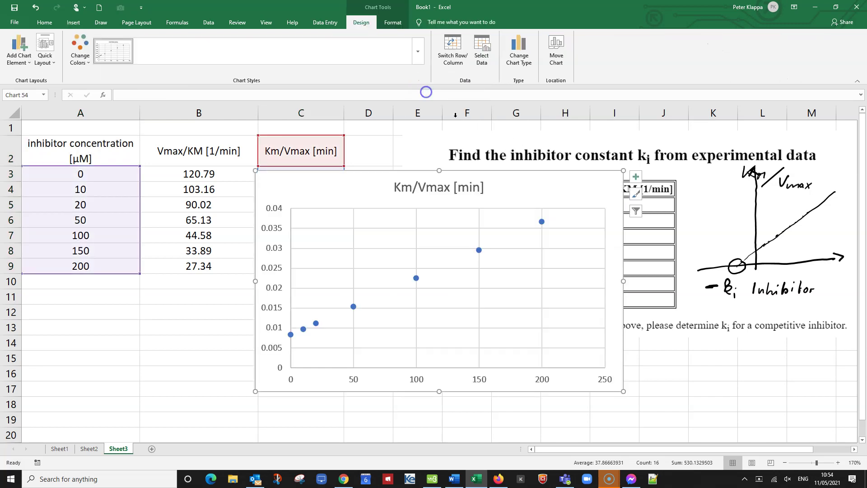
{"action": "mouse_move", "coordinate": [562, 188]}
{"action": "left_mouse_down"}
{"action": "mouse_move", "coordinate": [562, 252]}
{"action": "mouse_move", "coordinate": [611, 288]}
{"action": "mouse_move", "coordinate": [719, 300]}
{"action": "mouse_move", "coordinate": [705, 115]}
{"action": "mouse_move", "coordinate": [695, 154]}
{"action": "mouse_move", "coordinate": [683, 149]}
{"action": "left_mouse_up"}
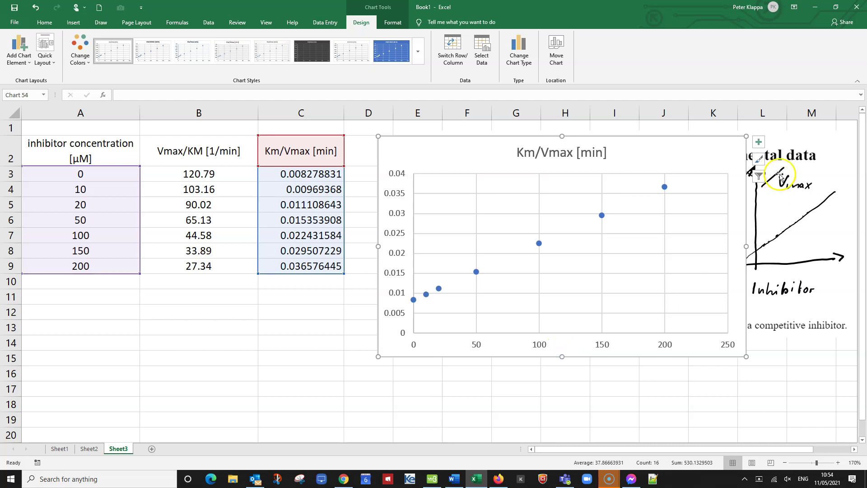
Step: Add axis titles reading 'Inhibitor concnetration [µM]' and 'KM/Vmax [min]'
{"action": "left_click", "coordinate": [759, 142]}
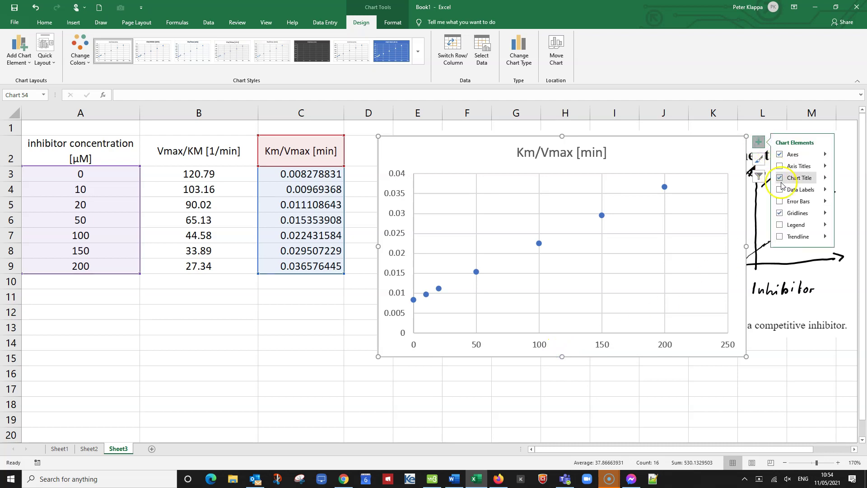
{"action": "left_click", "coordinate": [780, 166]}
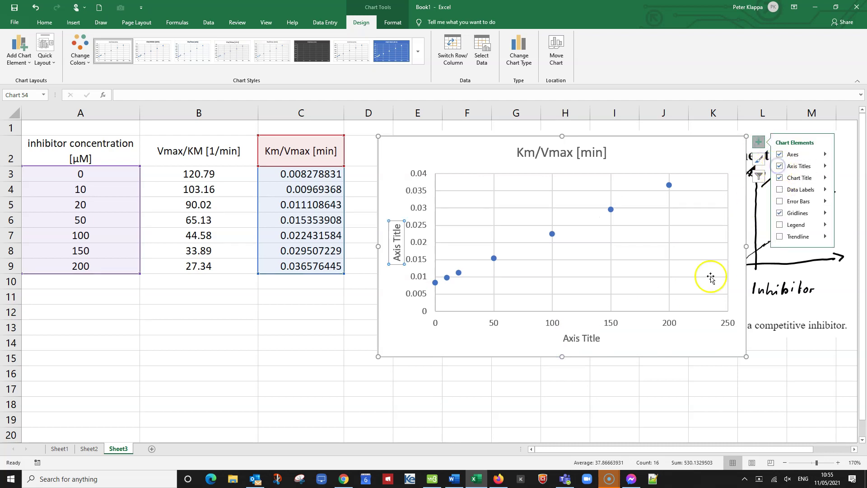
{"action": "double_click", "coordinate": [570, 336]}
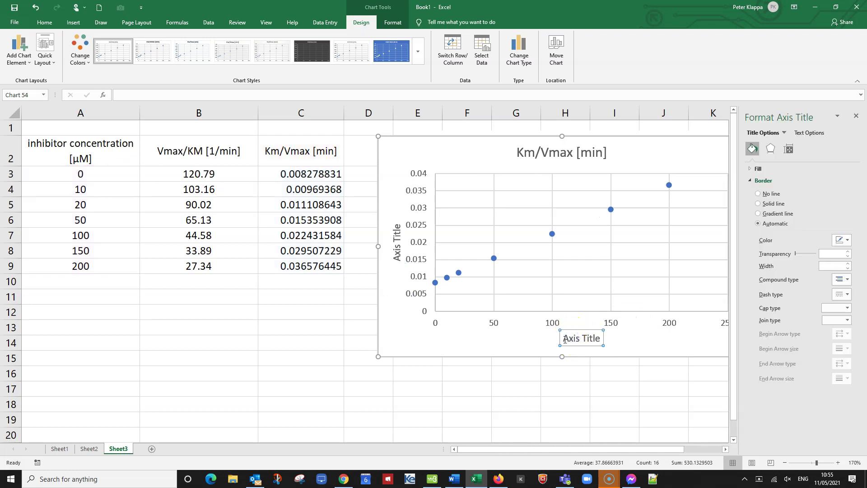
{"action": "left_click_drag", "start_coordinate": [565, 339], "coordinate": [606, 341]}
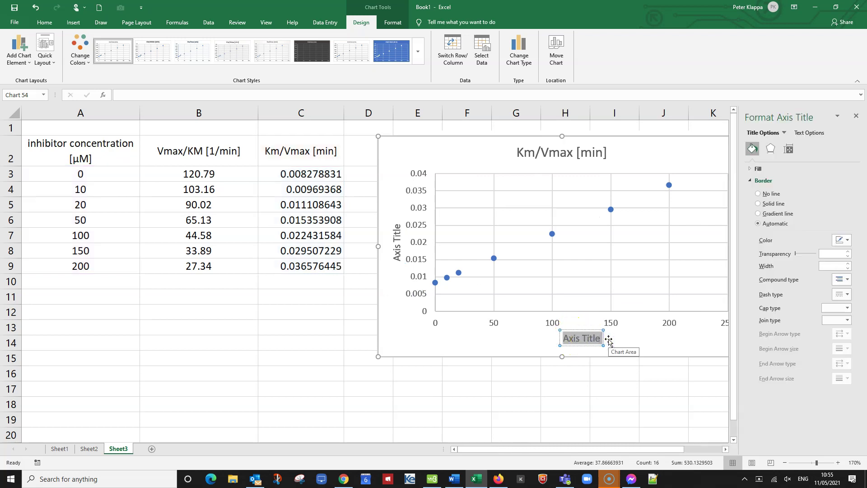
{"action": "type", "text": "Inhibitor"}
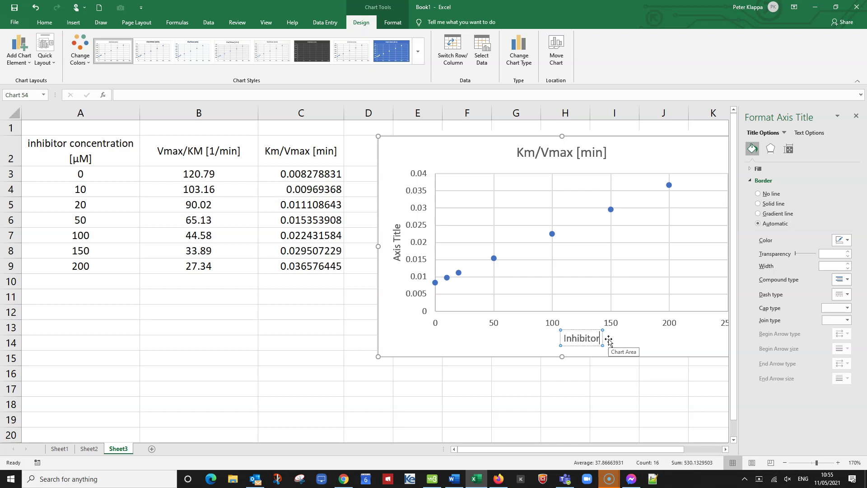
{"action": "type", "text": " concnet"}
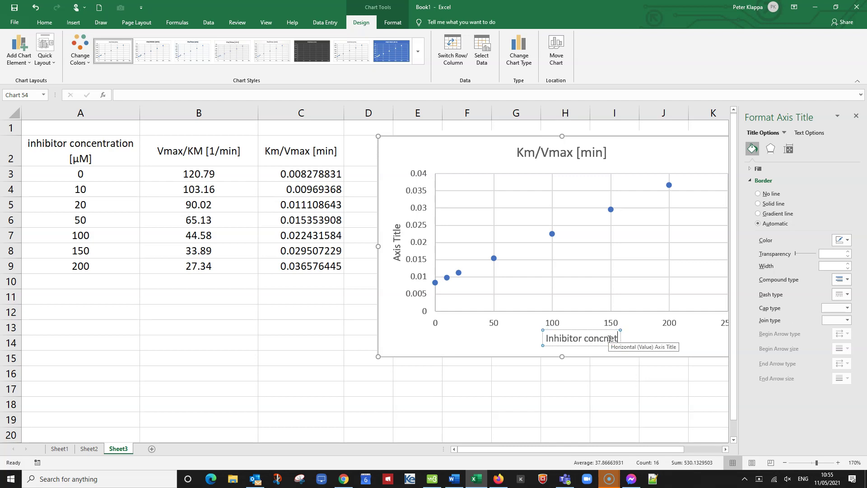
{"action": "type", "text": "ration"}
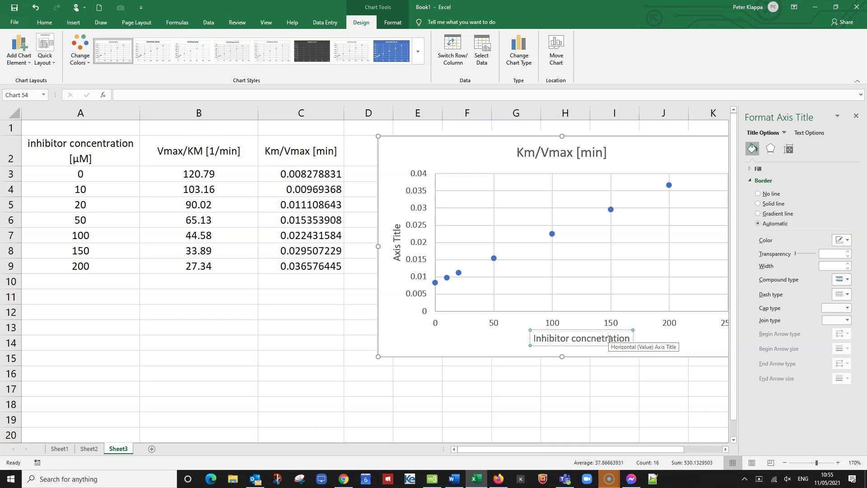
{"action": "type", "text": " ["}
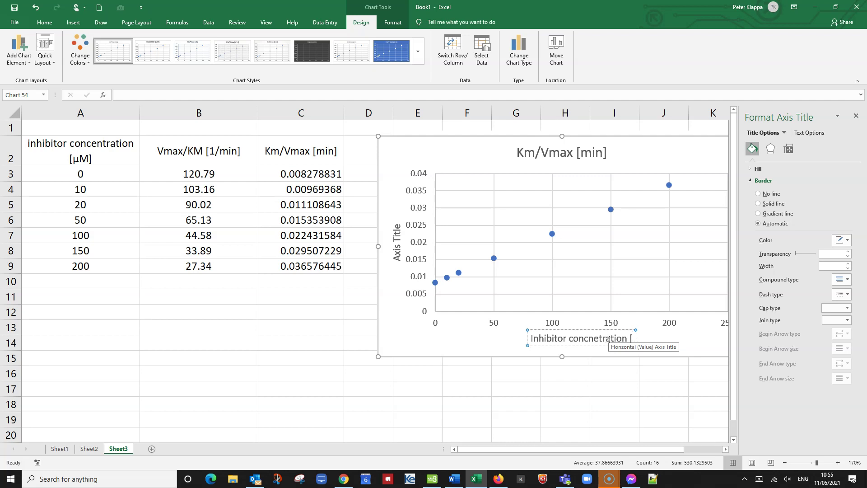
{"action": "type", "text": "µM]"}
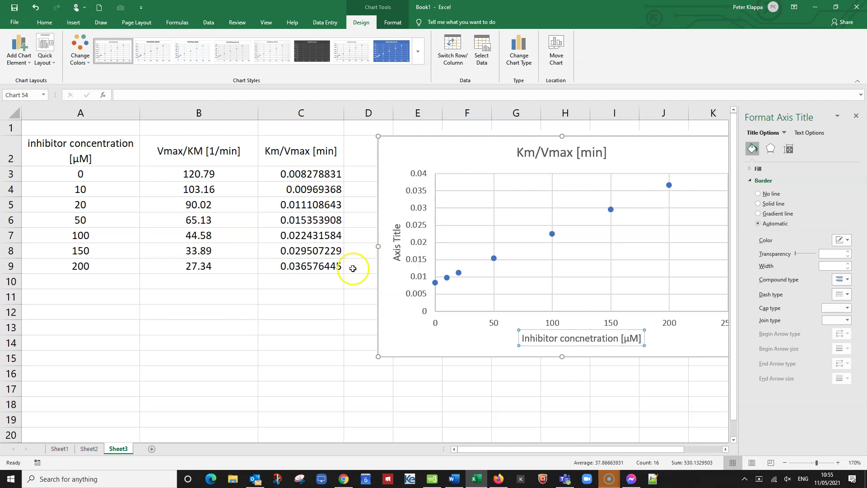
{"action": "left_click", "coordinate": [392, 266]}
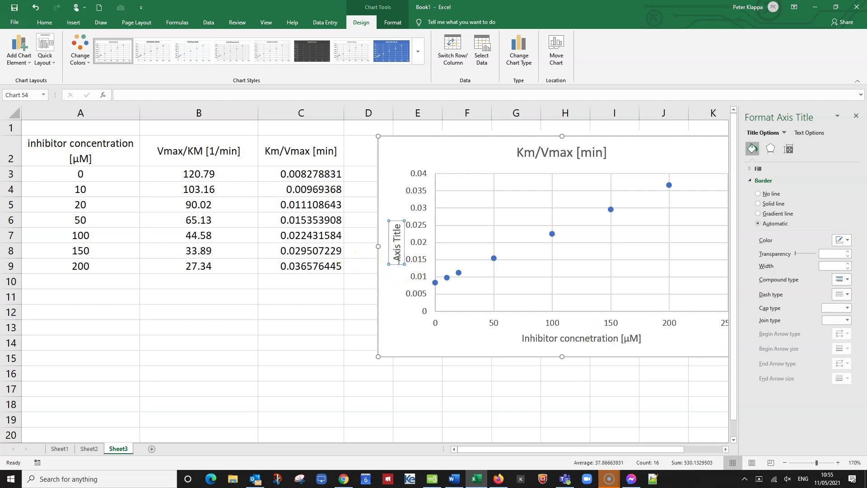
{"action": "left_click_drag", "start_coordinate": [399, 258], "coordinate": [405, 230]}
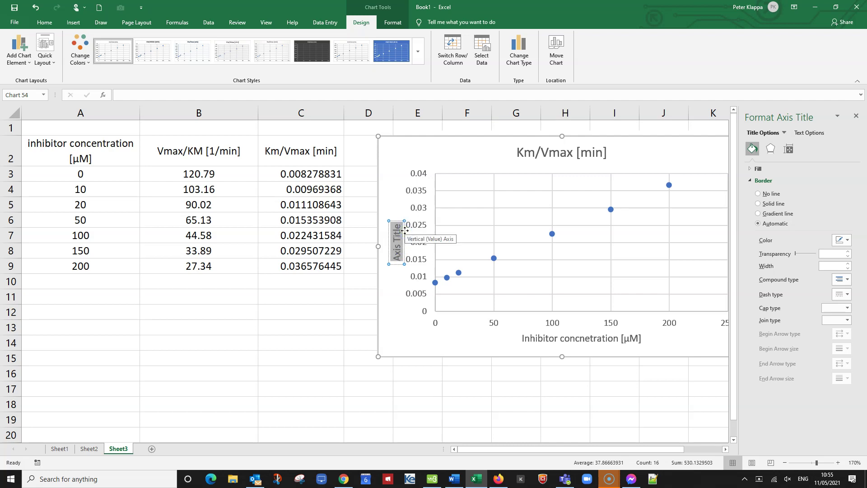
{"action": "type", "text": "KM/"}
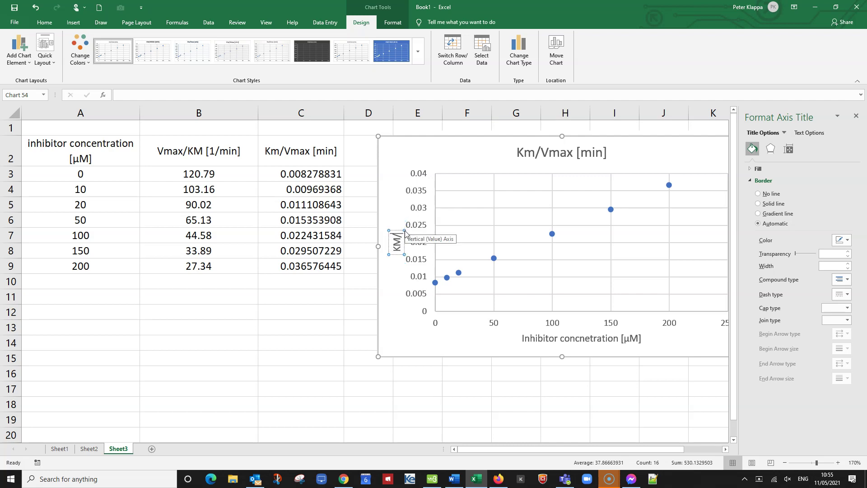
{"action": "type", "text": "Vmax [min"}
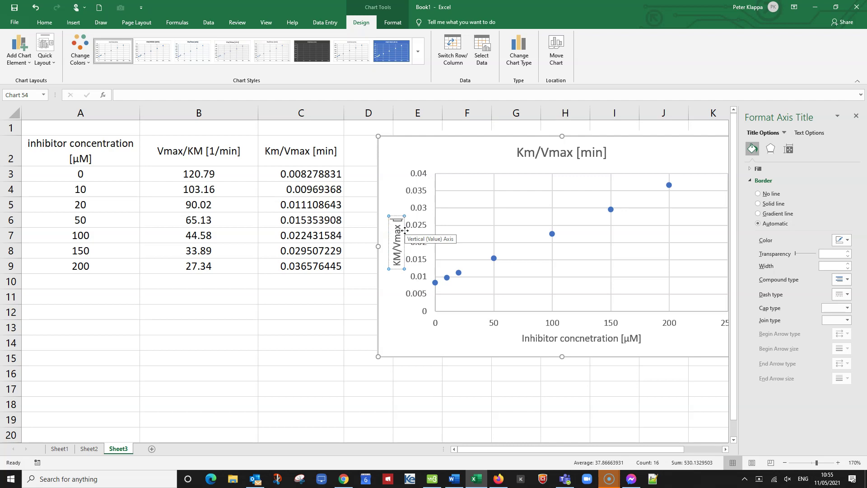
{"action": "type", "text": "]"}
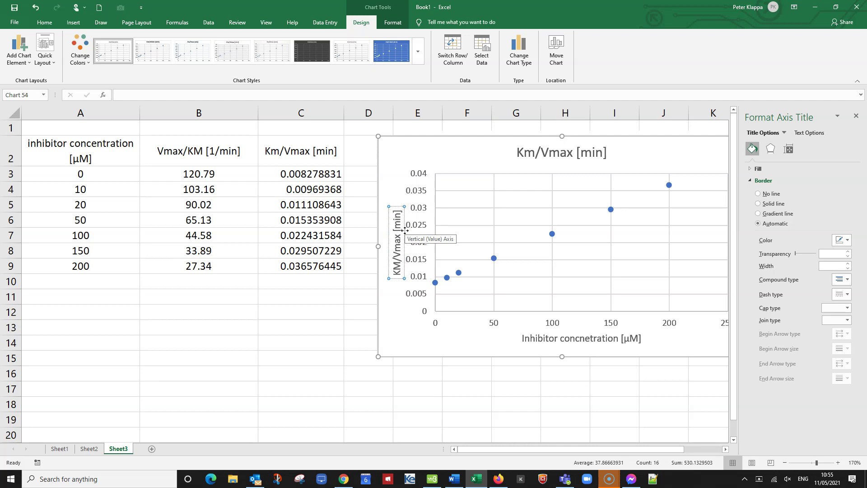
Step: Finish the KM/Vmax [min] title, close the formatting pane and select the data series
{"action": "left_click", "coordinate": [496, 344]}
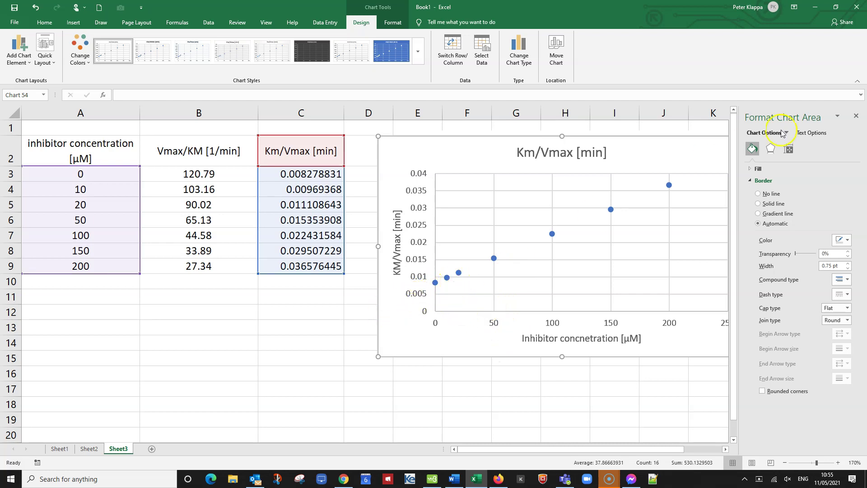
{"action": "left_click", "coordinate": [856, 116]}
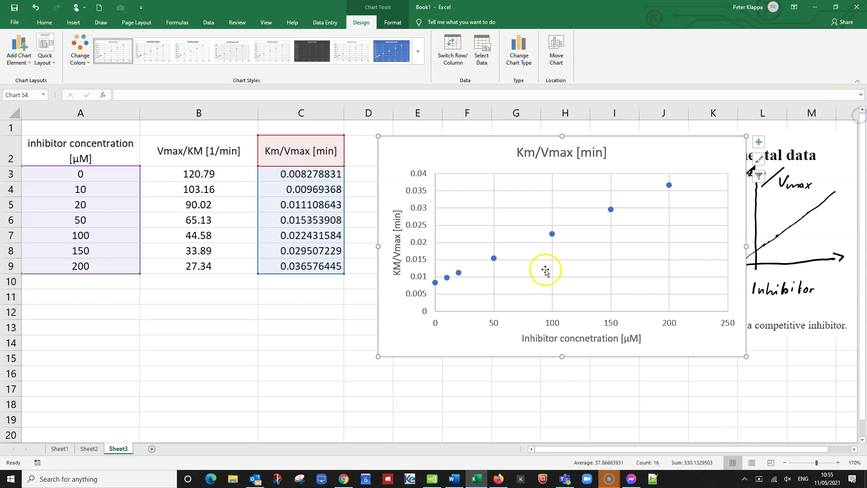
{"action": "mouse_move", "coordinate": [611, 211]}
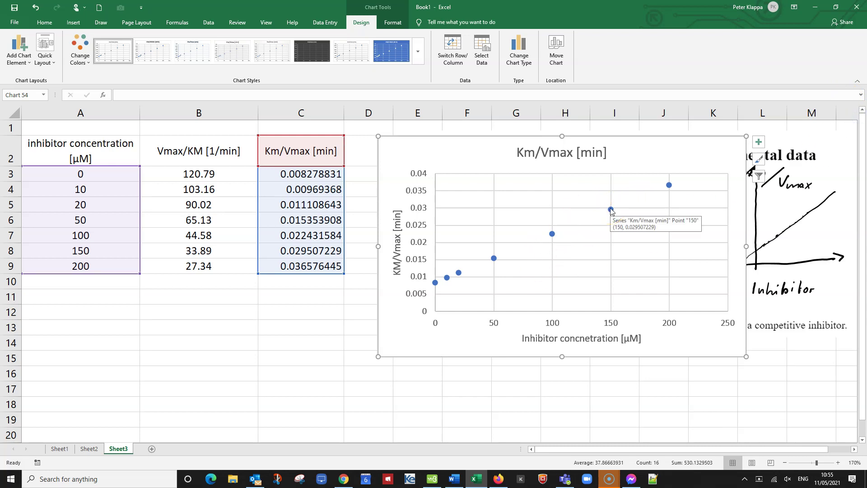
{"action": "left_click", "coordinate": [611, 210]}
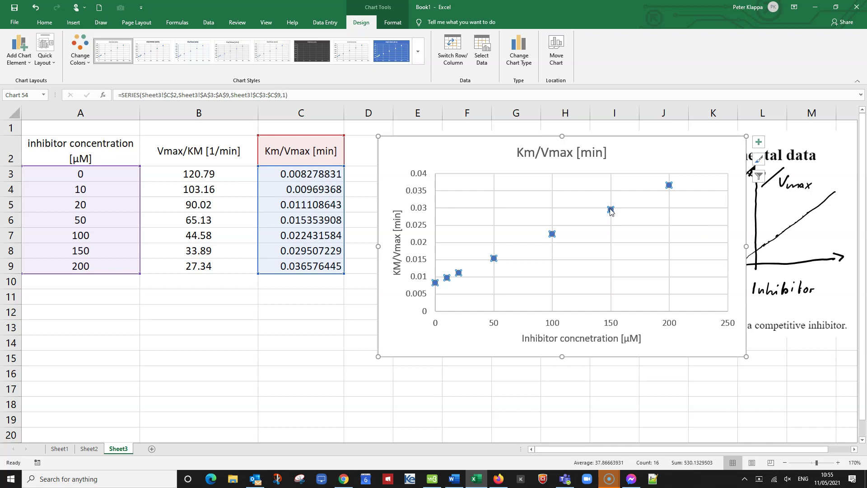
{"action": "left_click", "coordinate": [611, 211]}
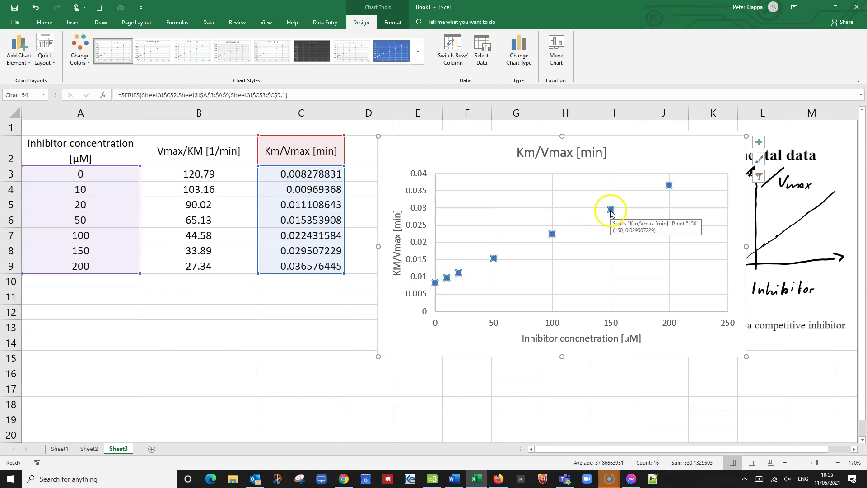
Step: Add a linear trendline displaying its equation and R², placing the label beside the title
{"action": "right_click", "coordinate": [611, 211]}
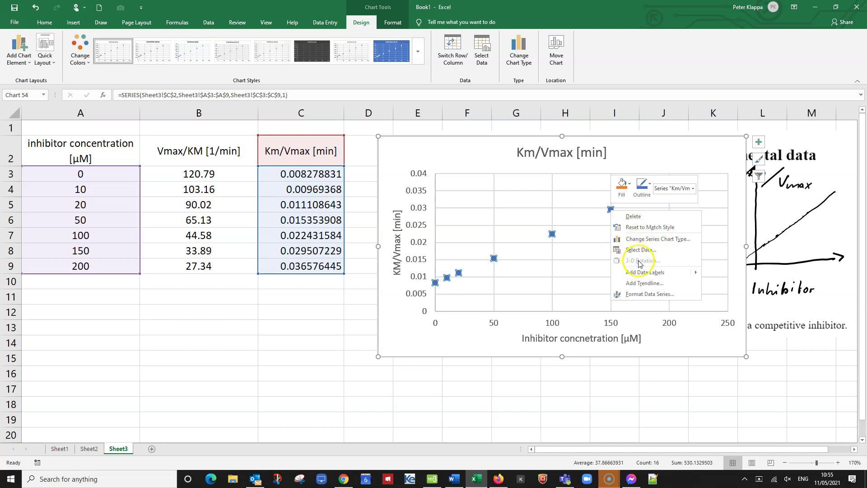
{"action": "left_click", "coordinate": [650, 284]}
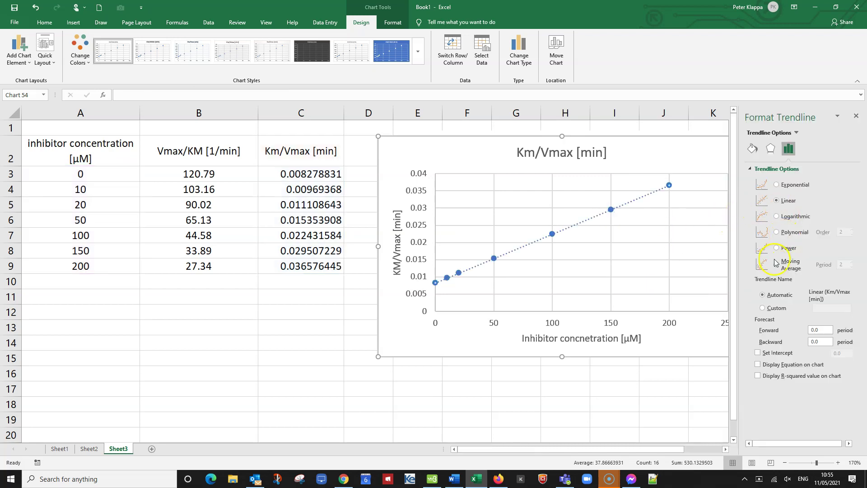
{"action": "left_click", "coordinate": [761, 376]}
{"action": "left_click", "coordinate": [758, 365]}
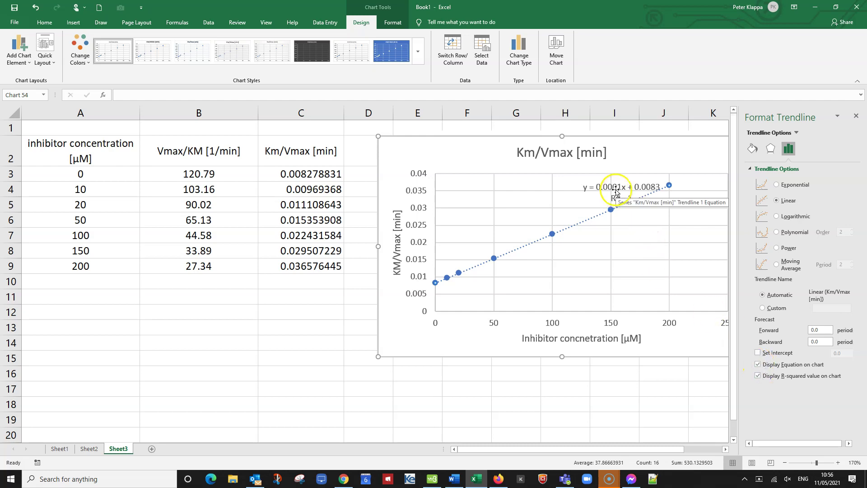
{"action": "left_click_drag", "start_coordinate": [615, 192], "coordinate": [647, 154]}
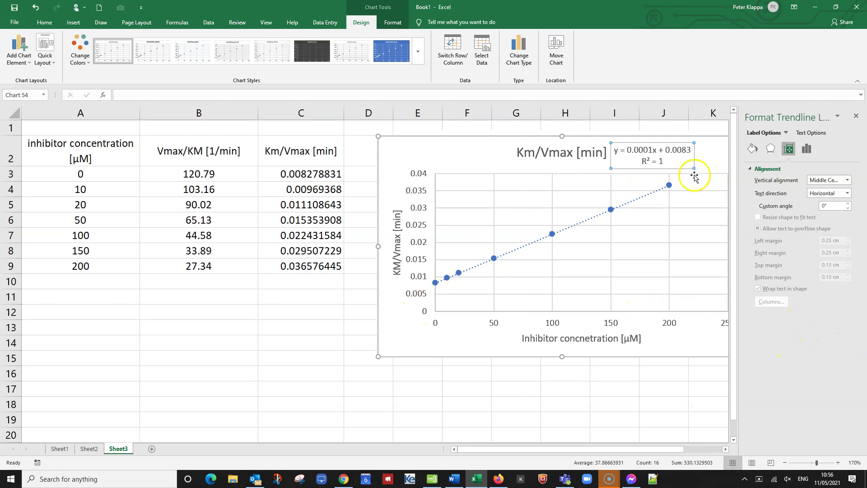
{"action": "left_click", "coordinate": [669, 186]}
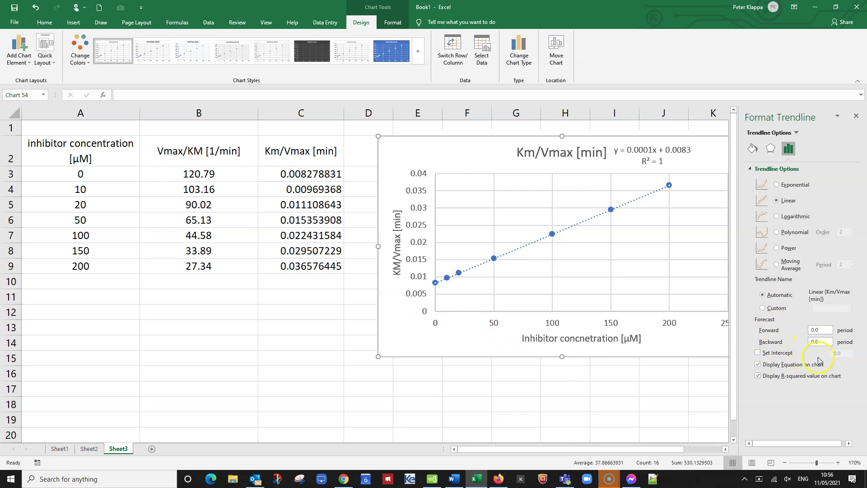
Step: Set the trendline's Forecast Backward period to 100
{"action": "double_click", "coordinate": [809, 342]}
{"action": "type", "text": "1"}
{"action": "key", "text": "Return"}
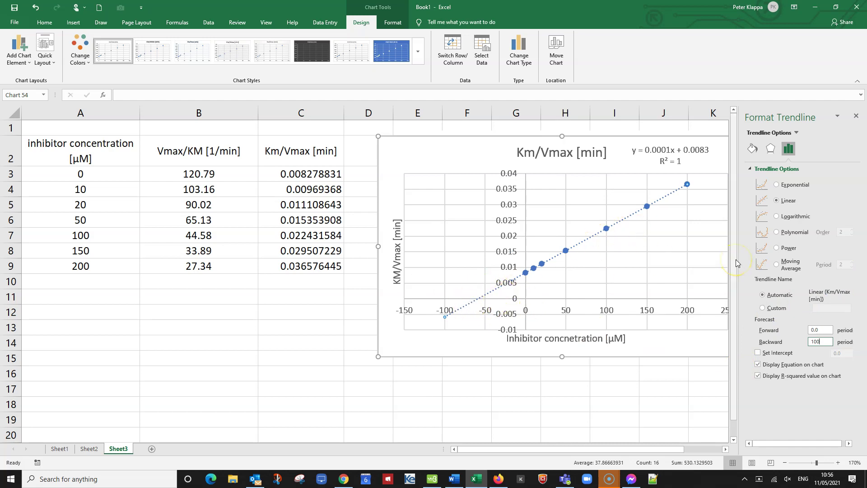
Step: Handwrite -ki at the trendline's x-intercept and the note ki ≈ 60 µM
{"action": "key", "text": "Escape"}
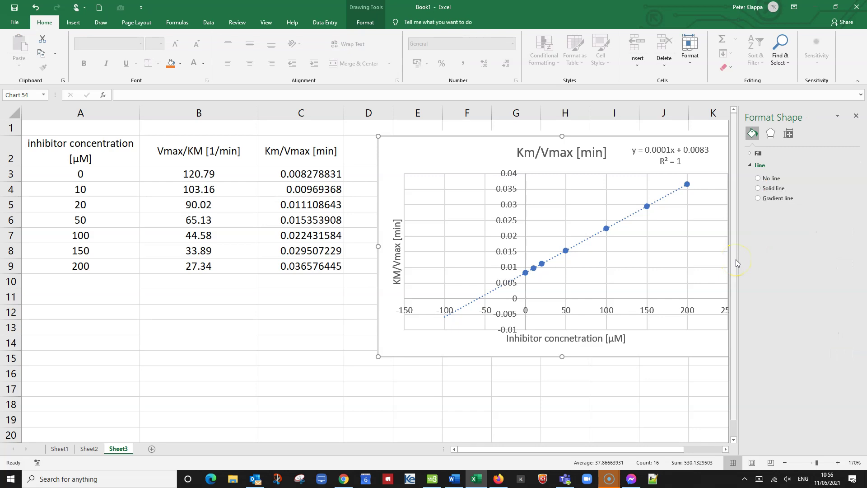
{"action": "left_click", "coordinate": [735, 259]}
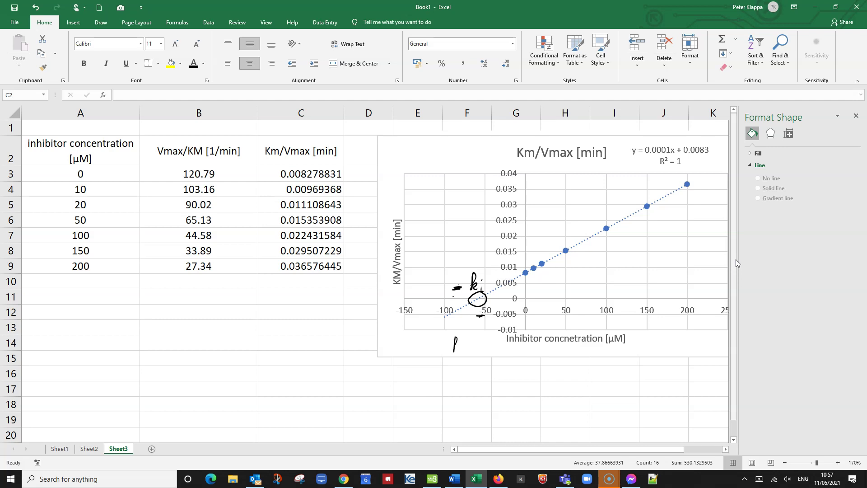
{"action": "left_click_drag", "start_coordinate": [460, 343], "coordinate": [462, 353]}
{"action": "left_click_drag", "start_coordinate": [509, 344], "coordinate": [510, 346]}
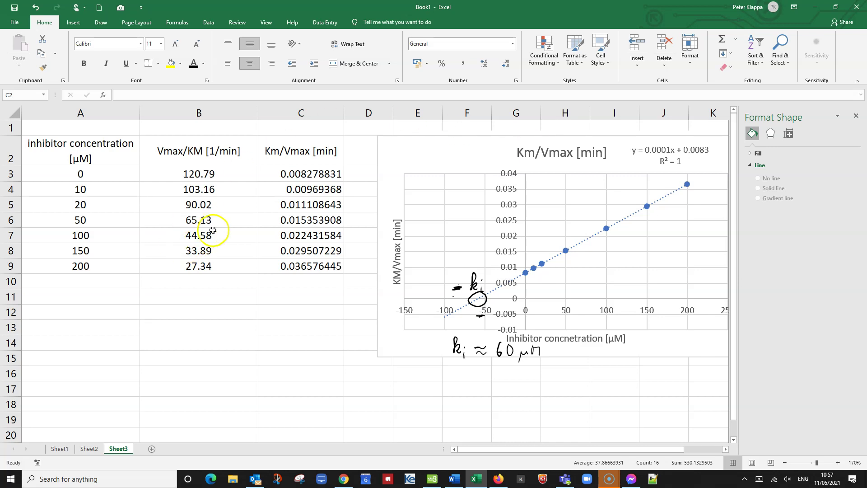
{"action": "left_click", "coordinate": [210, 322]}
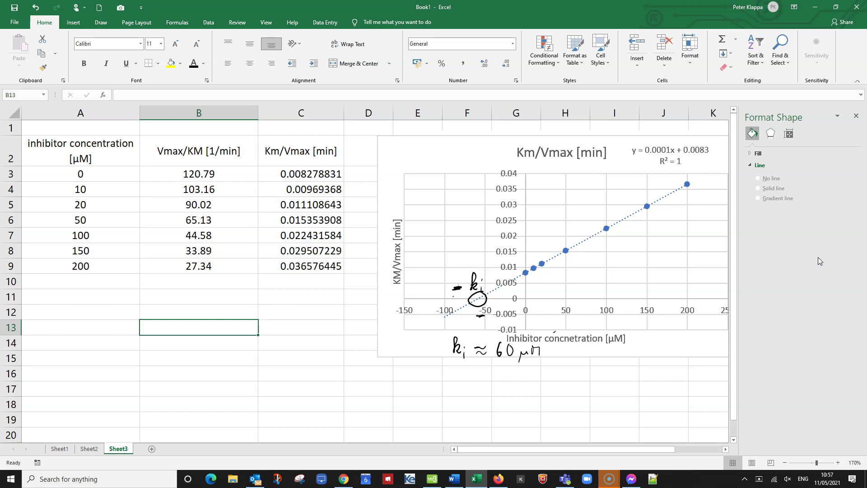
Step: Handwrite the derivation Y = mx + C, Y = 0, mx + C = 0, mx = -C, x = -C/m
{"action": "mouse_move", "coordinate": [609, 242]}
{"action": "left_mouse_down"}
{"action": "mouse_move", "coordinate": [604, 258]}
{"action": "mouse_move", "coordinate": [668, 251]}
{"action": "left_mouse_up"}
{"action": "mouse_move", "coordinate": [668, 241]}
{"action": "left_mouse_down"}
{"action": "mouse_move", "coordinate": [660, 251]}
{"action": "mouse_move", "coordinate": [706, 252]}
{"action": "left_mouse_up"}
{"action": "mouse_move", "coordinate": [606, 270]}
{"action": "left_mouse_down"}
{"action": "mouse_move", "coordinate": [599, 283]}
{"action": "mouse_move", "coordinate": [618, 273]}
{"action": "mouse_move", "coordinate": [638, 279]}
{"action": "mouse_move", "coordinate": [634, 269]}
{"action": "left_mouse_up"}
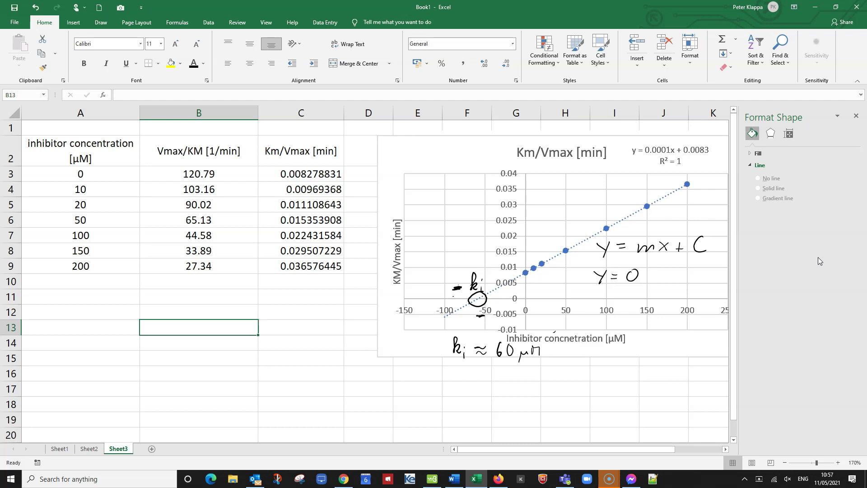
{"action": "mouse_move", "coordinate": [571, 372]}
{"action": "left_mouse_down"}
{"action": "mouse_move", "coordinate": [597, 378]}
{"action": "mouse_move", "coordinate": [590, 380]}
{"action": "mouse_move", "coordinate": [661, 372]}
{"action": "mouse_move", "coordinate": [670, 380]}
{"action": "mouse_move", "coordinate": [678, 368]}
{"action": "left_mouse_up"}
{"action": "left_click_drag", "start_coordinate": [577, 396], "coordinate": [591, 404]}
{"action": "mouse_move", "coordinate": [593, 394]}
{"action": "left_mouse_down"}
{"action": "mouse_move", "coordinate": [600, 402]}
{"action": "mouse_move", "coordinate": [593, 403]}
{"action": "left_mouse_up"}
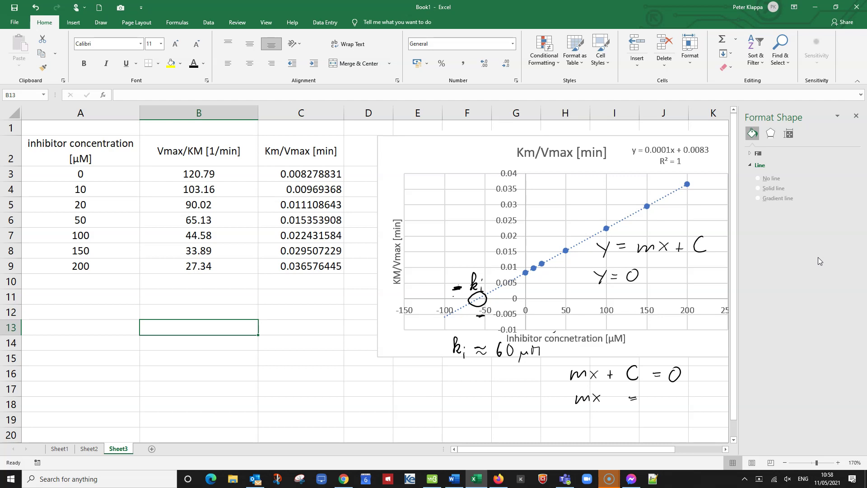
{"action": "left_click_drag", "start_coordinate": [654, 398], "coordinate": [683, 403]}
{"action": "left_click_drag", "start_coordinate": [580, 422], "coordinate": [585, 426]}
{"action": "mouse_move", "coordinate": [682, 411]}
{"action": "left_mouse_down"}
{"action": "mouse_move", "coordinate": [673, 414]}
{"action": "mouse_move", "coordinate": [690, 438]}
{"action": "left_mouse_up"}
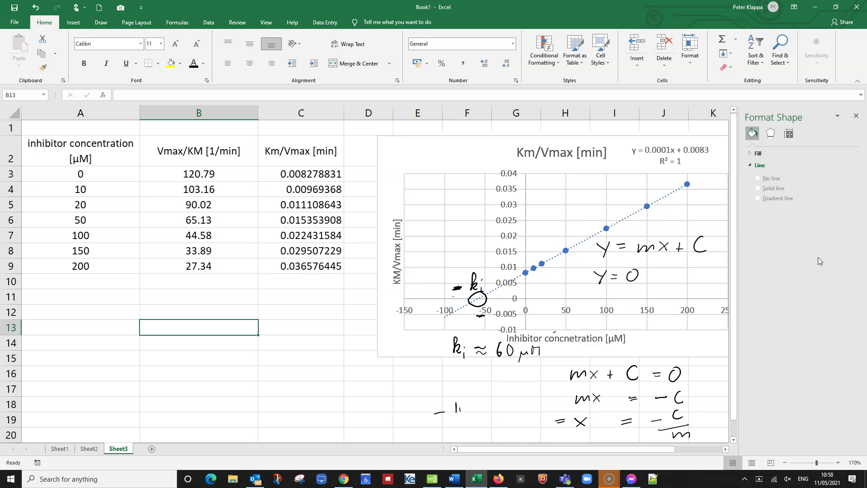
Step: Write −Intercept/gradient beside it and circle the equation's 0.0001 and 0.0083 coefficients
{"action": "left_click_drag", "start_coordinate": [474, 409], "coordinate": [498, 413]}
{"action": "mouse_move", "coordinate": [504, 408]}
{"action": "left_mouse_down"}
{"action": "mouse_move", "coordinate": [506, 420]}
{"action": "mouse_move", "coordinate": [509, 411]}
{"action": "left_mouse_up"}
{"action": "left_click_drag", "start_coordinate": [511, 400], "coordinate": [513, 414]}
{"action": "mouse_move", "coordinate": [455, 422]}
{"action": "left_mouse_down"}
{"action": "mouse_move", "coordinate": [514, 418]}
{"action": "mouse_move", "coordinate": [474, 437]}
{"action": "mouse_move", "coordinate": [489, 426]}
{"action": "left_mouse_up"}
{"action": "left_click_drag", "start_coordinate": [493, 427], "coordinate": [494, 432]}
{"action": "left_click_drag", "start_coordinate": [501, 427], "coordinate": [526, 432]}
{"action": "left_click_drag", "start_coordinate": [527, 420], "coordinate": [533, 430]}
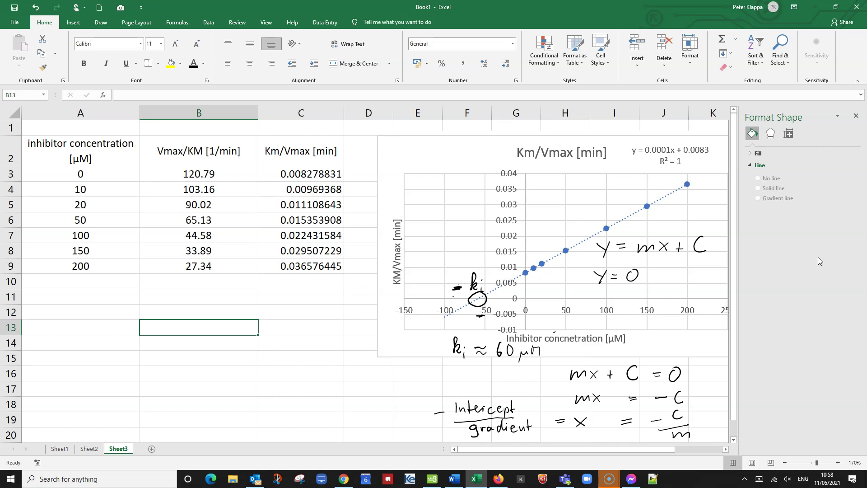
{"action": "mouse_move", "coordinate": [654, 138]}
{"action": "left_mouse_down"}
{"action": "mouse_move", "coordinate": [645, 156]}
{"action": "mouse_move", "coordinate": [665, 158]}
{"action": "mouse_move", "coordinate": [680, 144]}
{"action": "mouse_move", "coordinate": [705, 159]}
{"action": "mouse_move", "coordinate": [701, 139]}
{"action": "left_mouse_up"}
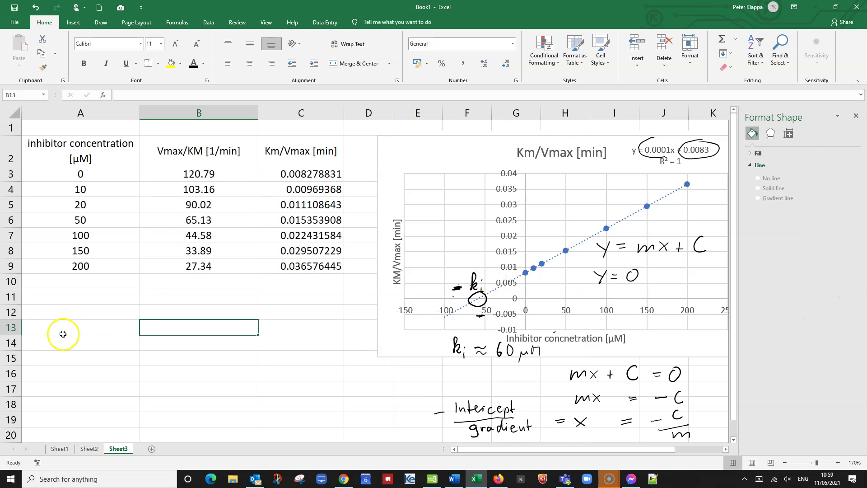
Step: Label cell A13 'intercept'
{"action": "left_click", "coordinate": [95, 328]}
{"action": "double_click", "coordinate": [95, 328]}
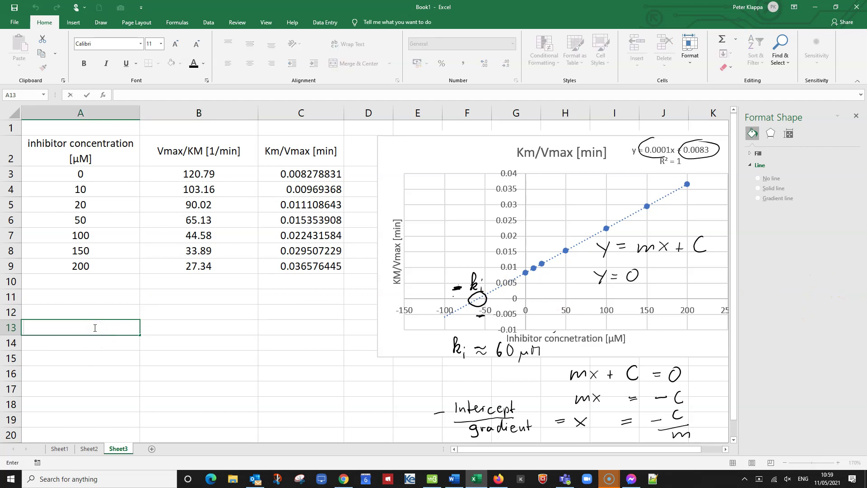
{"action": "type", "text": "intercept"}
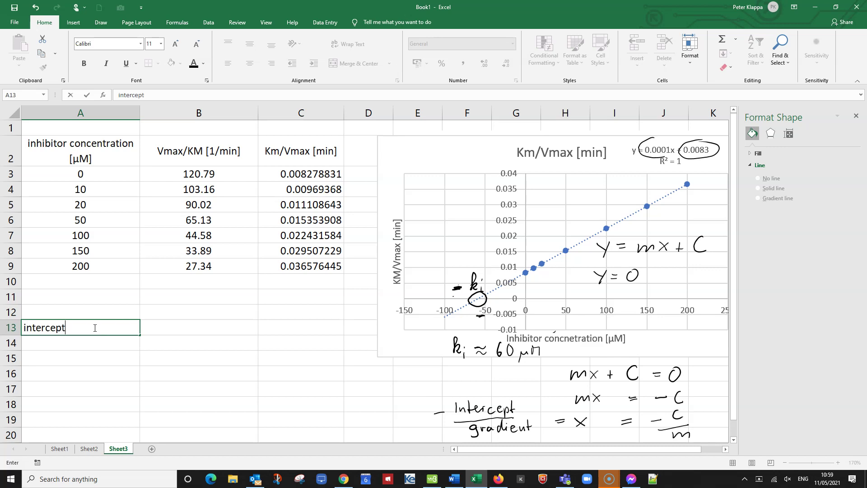
{"action": "left_click", "coordinate": [175, 327]}
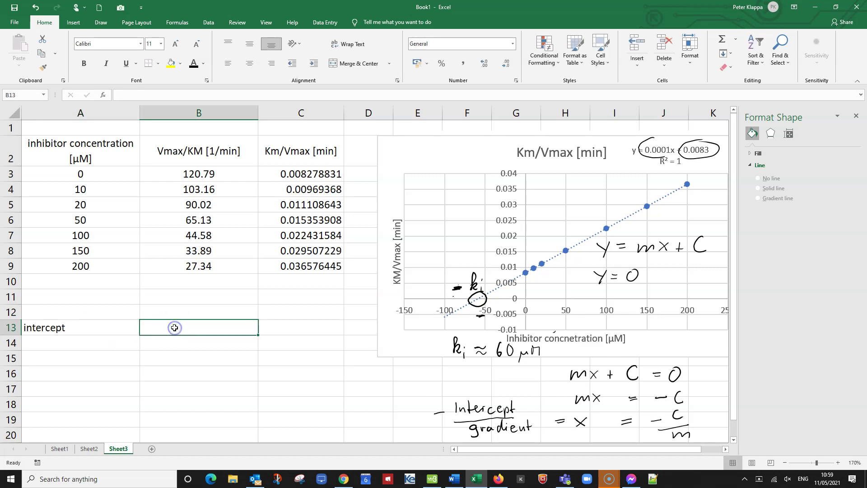
Step: Enter =INTERCEPT(C3:C9,A3:A9) in B13, returning 0.008279243
{"action": "type", "text": "=inter"}
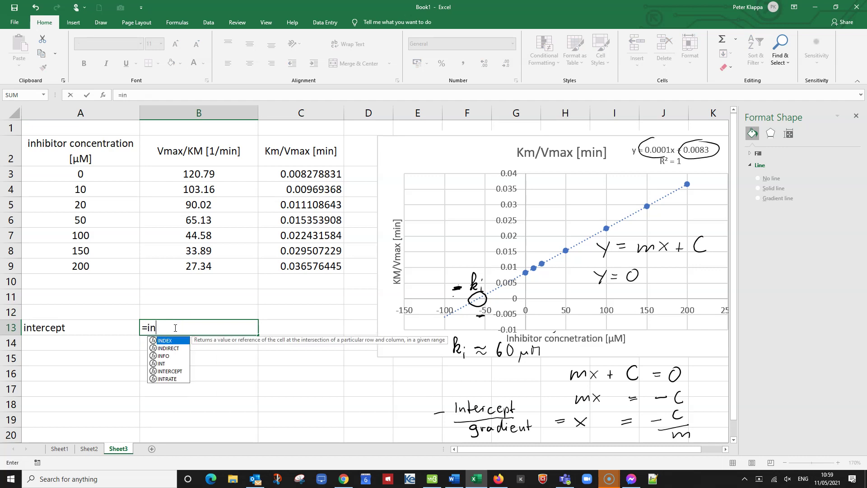
{"action": "left_click", "coordinate": [176, 342]}
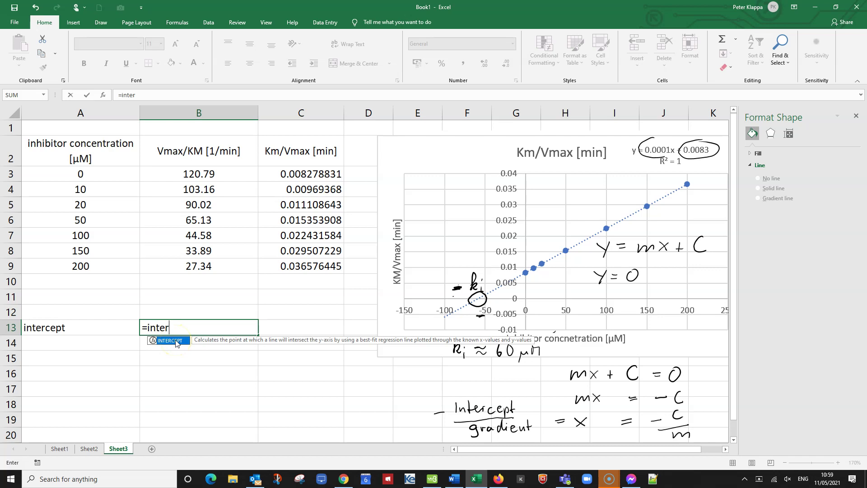
{"action": "double_click", "coordinate": [176, 341]}
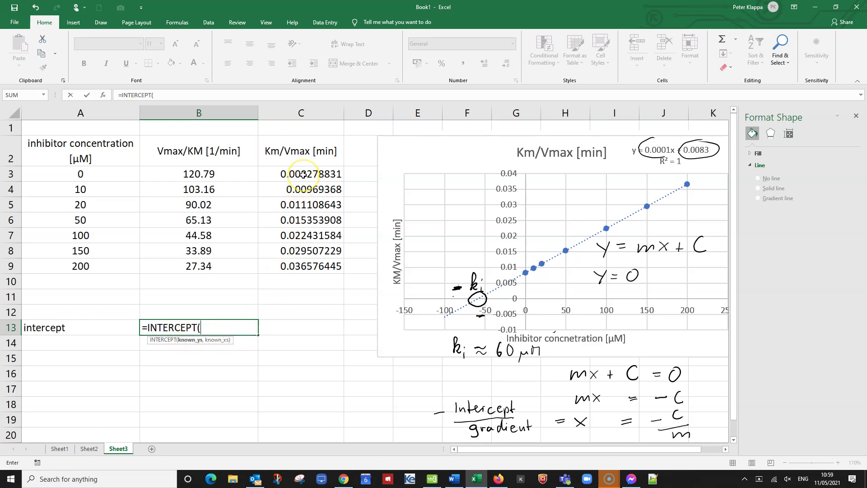
{"action": "left_click_drag", "start_coordinate": [303, 174], "coordinate": [301, 262]}
{"action": "type", "text": ","}
{"action": "left_click_drag", "start_coordinate": [74, 173], "coordinate": [71, 264]}
{"action": "type", "text": ")"}
{"action": "key", "text": "Return"}
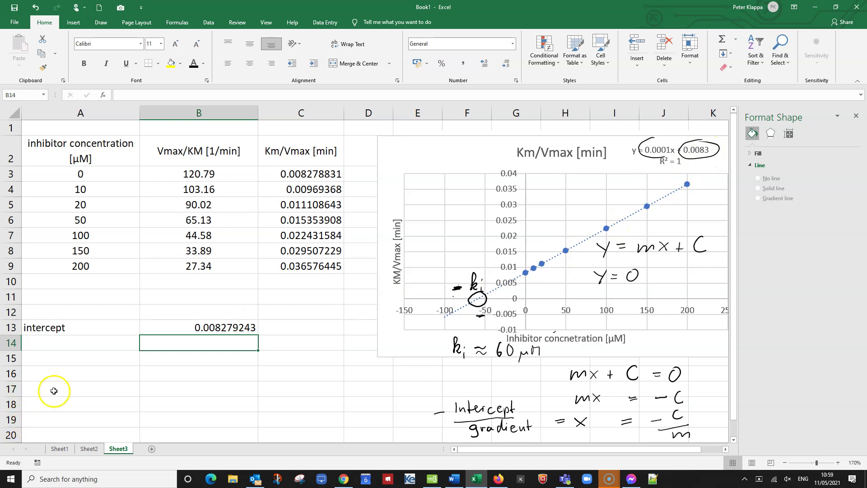
Step: Label cell A14 'gradient'
{"action": "left_click", "coordinate": [66, 345]}
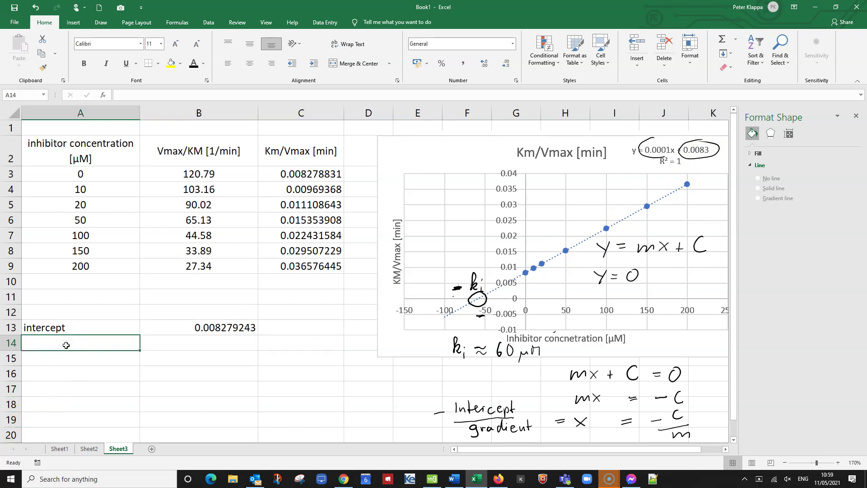
{"action": "type", "text": "gradient"}
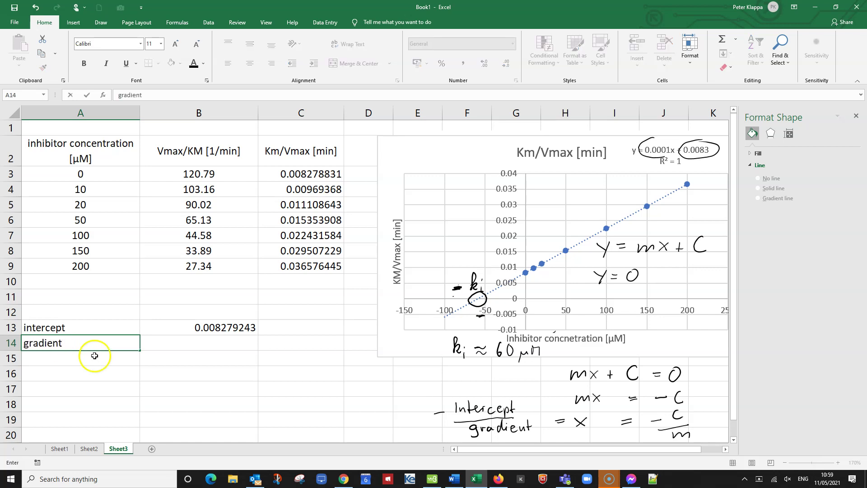
{"action": "left_click", "coordinate": [200, 340]}
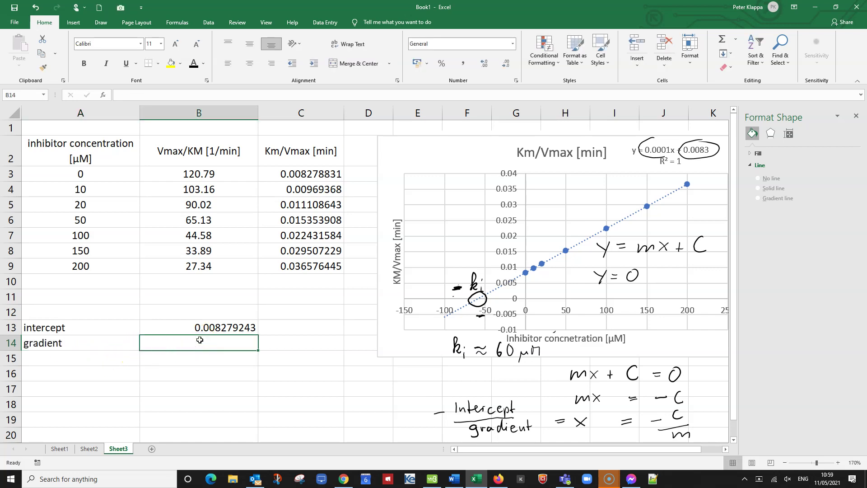
Step: Enter =SLOPE(C3:C9,A3:A9) in B14, returning 0.000141501
{"action": "type", "text": "=slo"}
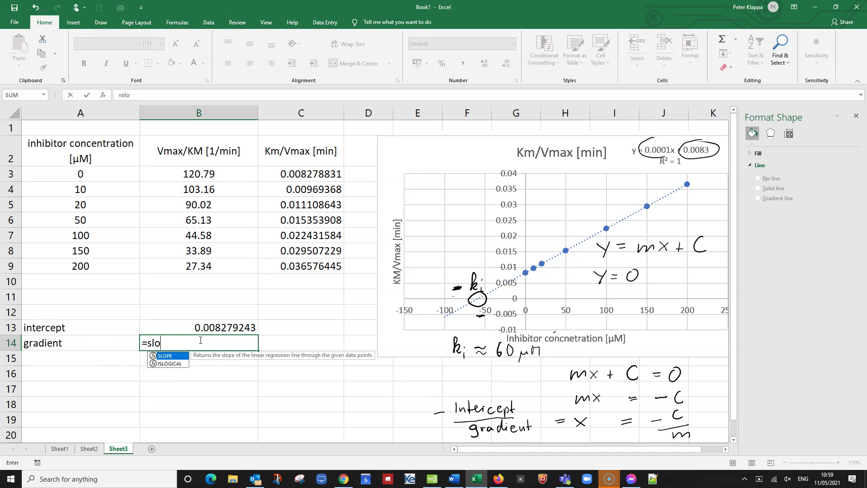
{"action": "double_click", "coordinate": [164, 356]}
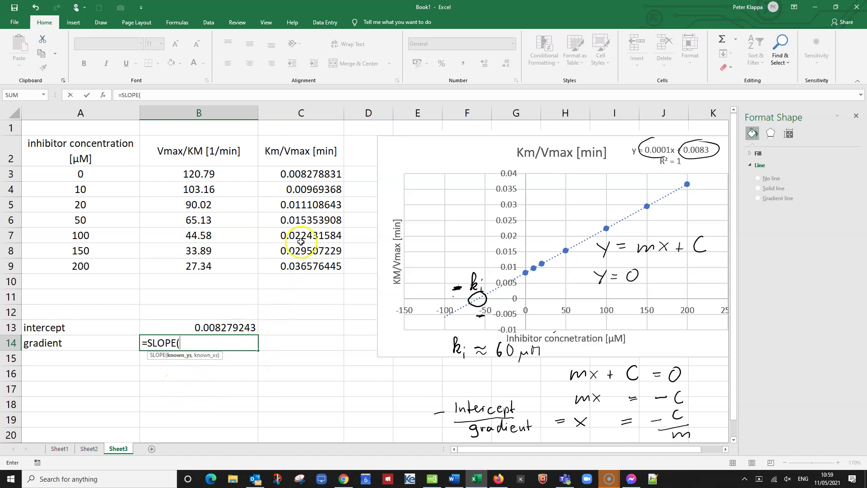
{"action": "left_click", "coordinate": [322, 171]}
{"action": "left_click_drag", "start_coordinate": [321, 170], "coordinate": [319, 262]}
{"action": "type", "text": ","}
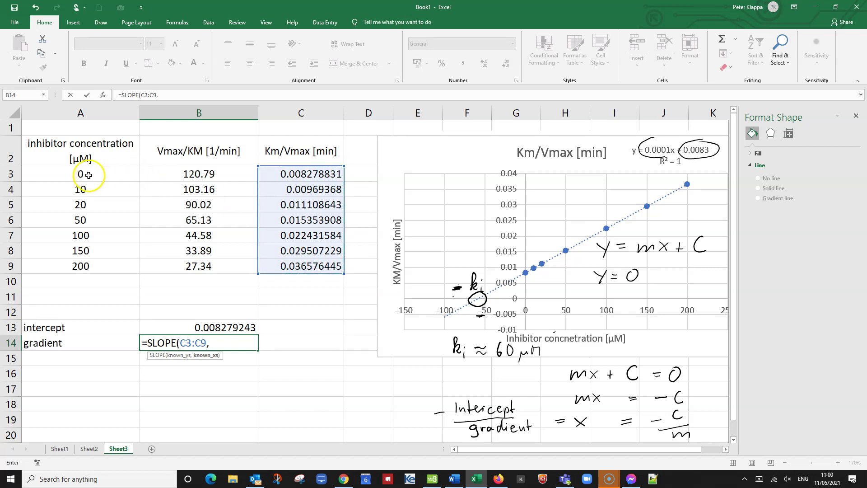
{"action": "left_click_drag", "start_coordinate": [85, 175], "coordinate": [84, 266]}
{"action": "type", "text": ")"}
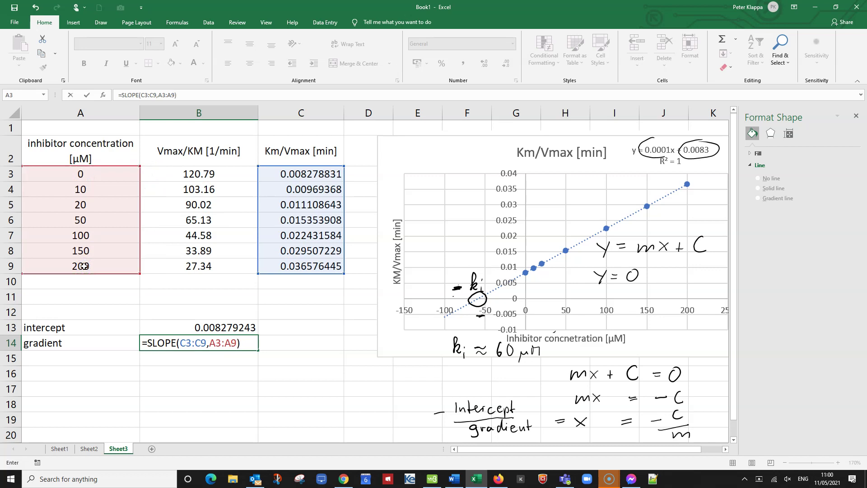
{"action": "key", "text": "Return"}
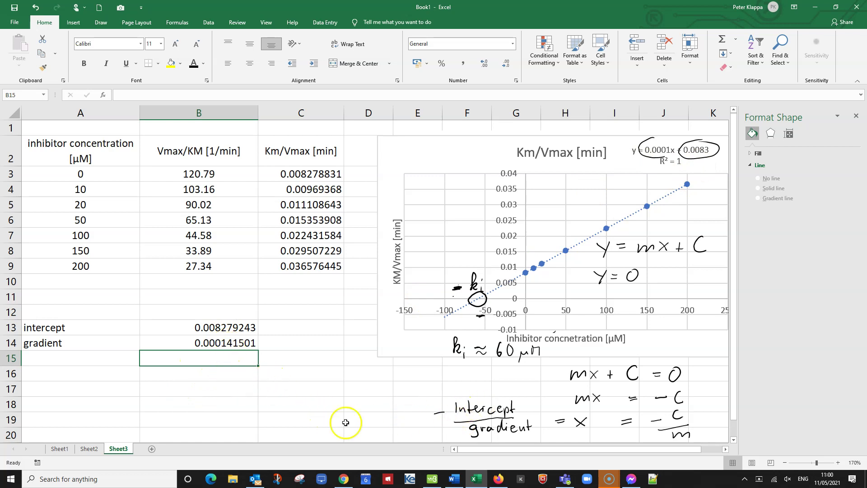
Step: Label B17 '-ki' and enter =-B13/B14 in C17, giving -58.51007009
{"action": "left_click", "coordinate": [168, 387]}
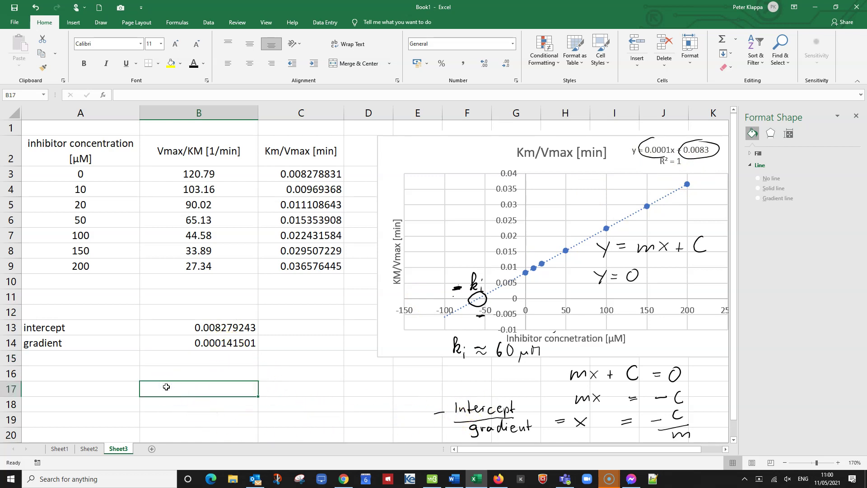
{"action": "type", "text": "`"}
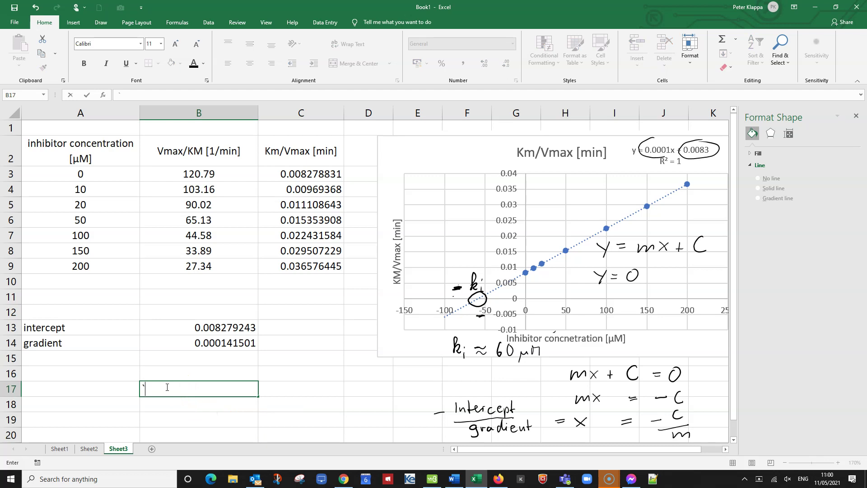
{"action": "type", "text": "-ki"}
{"action": "left_click", "coordinate": [280, 393]}
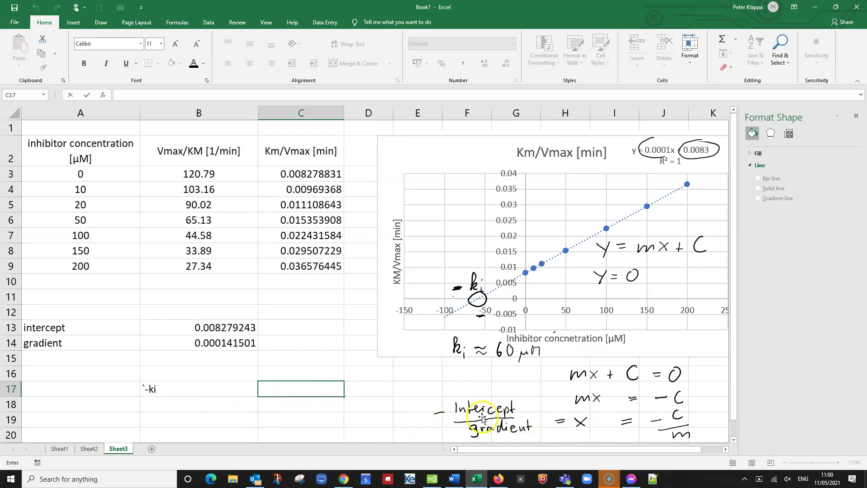
{"action": "type", "text": "="}
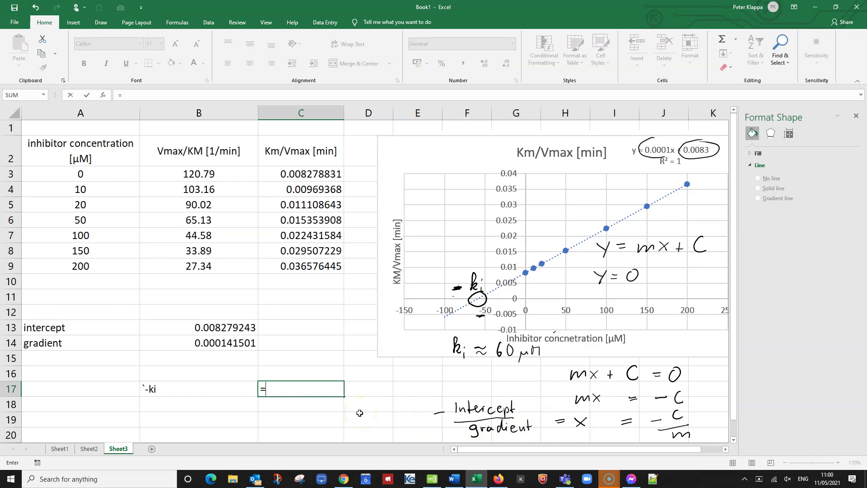
{"action": "type", "text": "-"}
{"action": "left_click", "coordinate": [231, 329]}
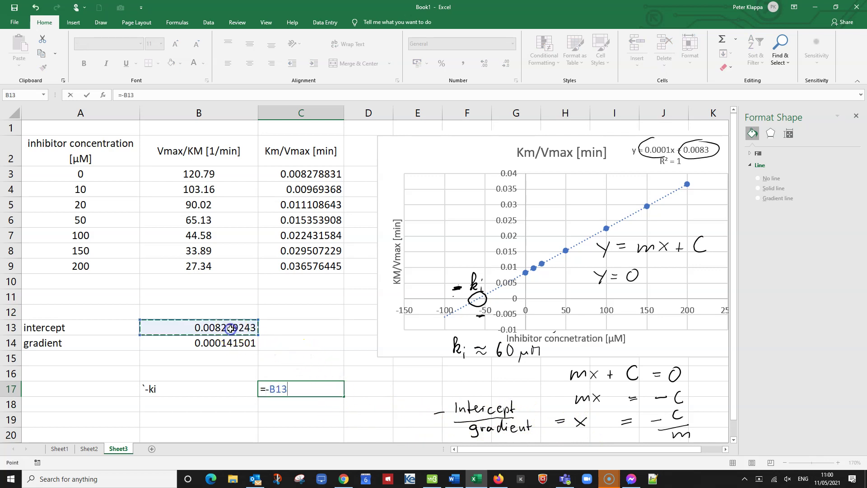
{"action": "type", "text": "/"}
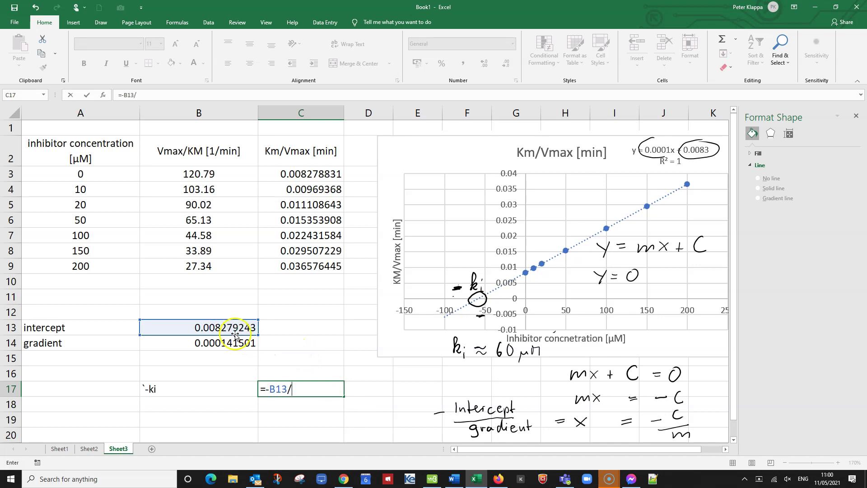
{"action": "left_click", "coordinate": [231, 343]}
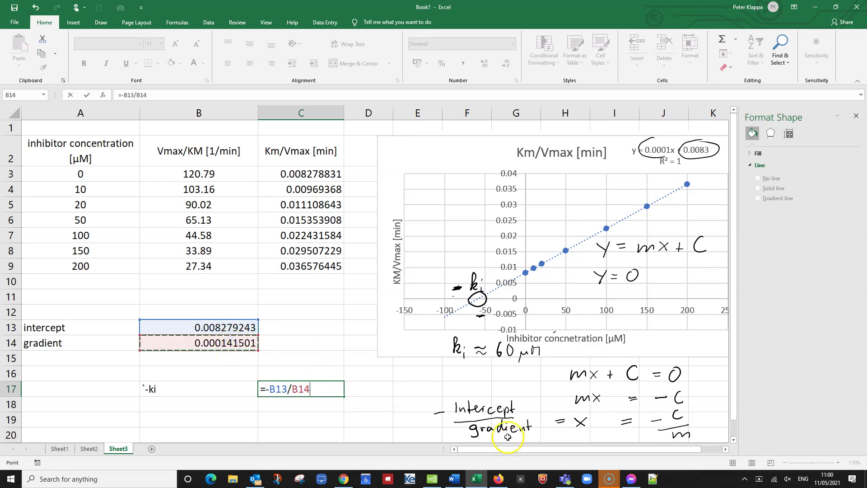
{"action": "key", "text": "Return"}
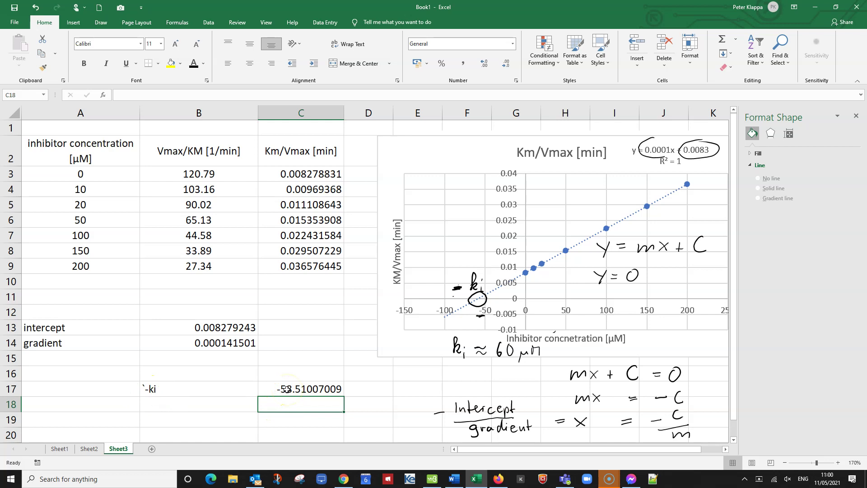
Step: Enter the label ki in B19 and the value 58.5 µM in C19
{"action": "scroll", "coordinate": [267, 410], "scroll_direction": "down", "scroll_amount": 2}
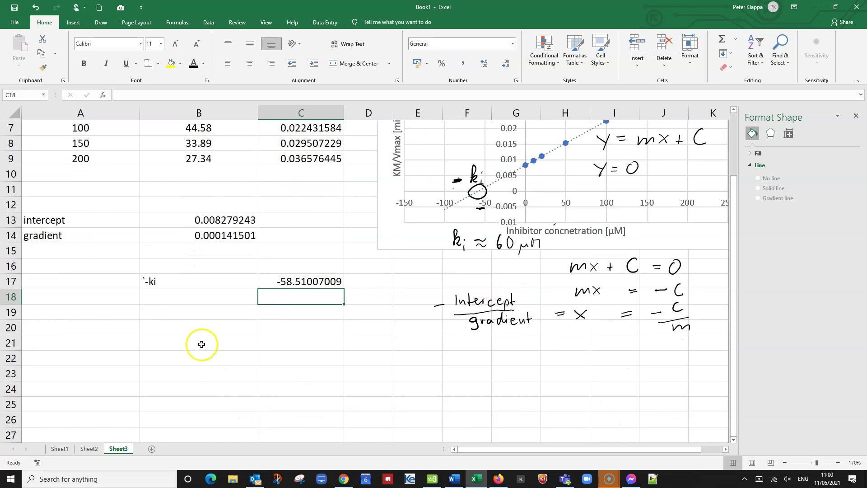
{"action": "left_click", "coordinate": [160, 314]}
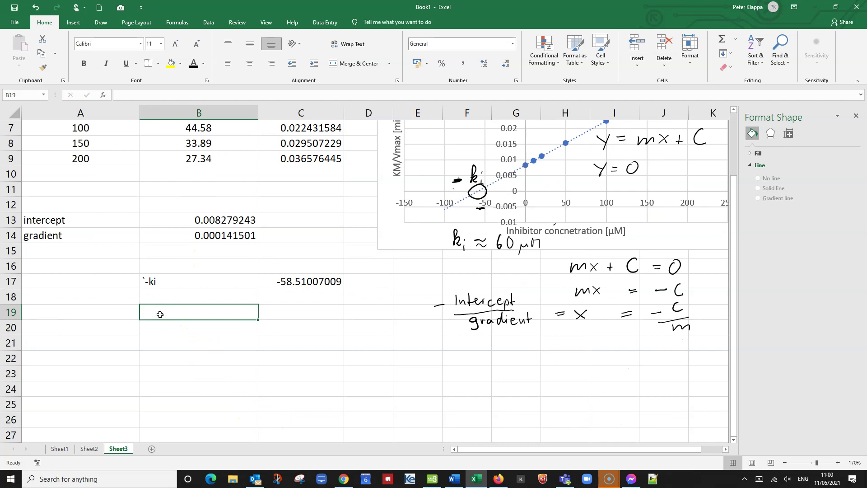
{"action": "type", "text": "ki"}
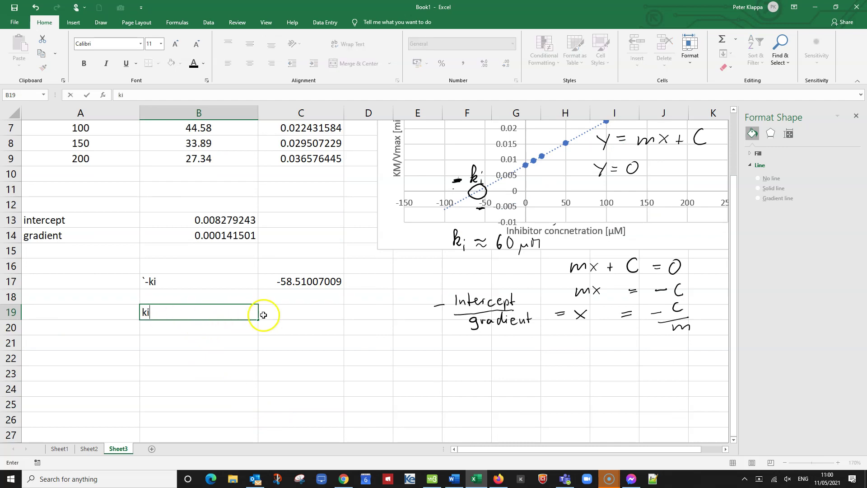
{"action": "left_click", "coordinate": [271, 316]}
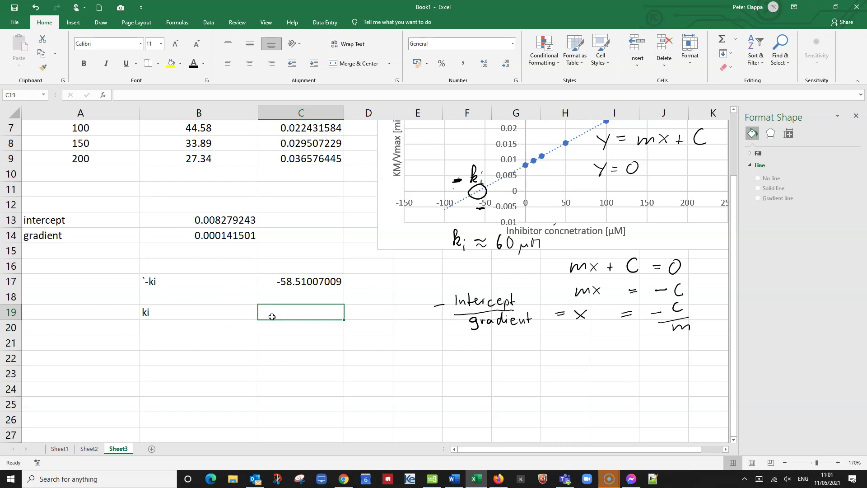
{"action": "type", "text": "58"}
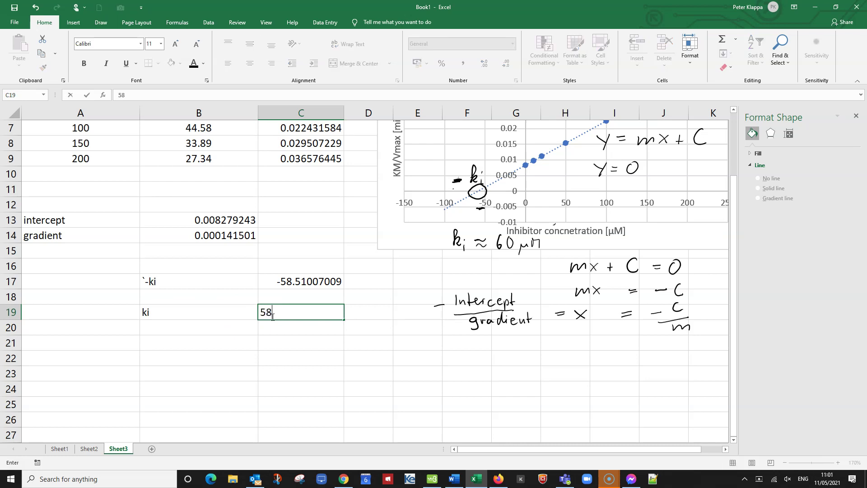
{"action": "type", "text": ".5"}
{"action": "type", "text": "µM"}
Step: Circle the ki row and handwrite EI ⇌ E + I beneath it
{"action": "mouse_move", "coordinate": [152, 302]}
{"action": "left_mouse_down"}
{"action": "mouse_move", "coordinate": [137, 324]}
{"action": "mouse_move", "coordinate": [299, 323]}
{"action": "left_mouse_up"}
{"action": "mouse_move", "coordinate": [157, 301]}
{"action": "left_mouse_down"}
{"action": "mouse_move", "coordinate": [198, 291]}
{"action": "mouse_move", "coordinate": [299, 294]}
{"action": "left_mouse_up"}
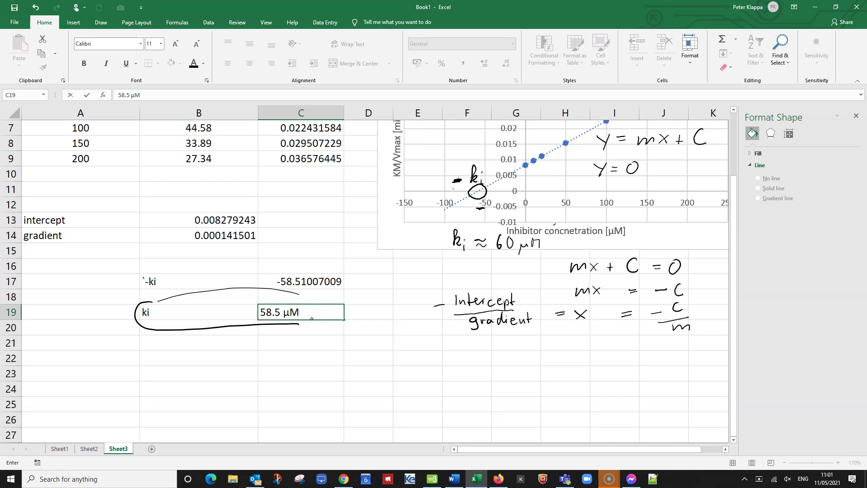
{"action": "mouse_move", "coordinate": [204, 363]}
{"action": "left_mouse_down"}
{"action": "mouse_move", "coordinate": [210, 375]}
{"action": "mouse_move", "coordinate": [229, 373]}
{"action": "mouse_move", "coordinate": [225, 361]}
{"action": "mouse_move", "coordinate": [290, 355]}
{"action": "mouse_move", "coordinate": [276, 374]}
{"action": "left_mouse_up"}
{"action": "mouse_move", "coordinate": [319, 350]}
{"action": "left_mouse_down"}
{"action": "mouse_move", "coordinate": [316, 365]}
{"action": "mouse_move", "coordinate": [326, 364]}
{"action": "left_mouse_up"}
{"action": "mouse_move", "coordinate": [315, 357]}
{"action": "left_mouse_down"}
{"action": "mouse_move", "coordinate": [370, 365]}
{"action": "mouse_move", "coordinate": [375, 348]}
{"action": "left_mouse_up"}
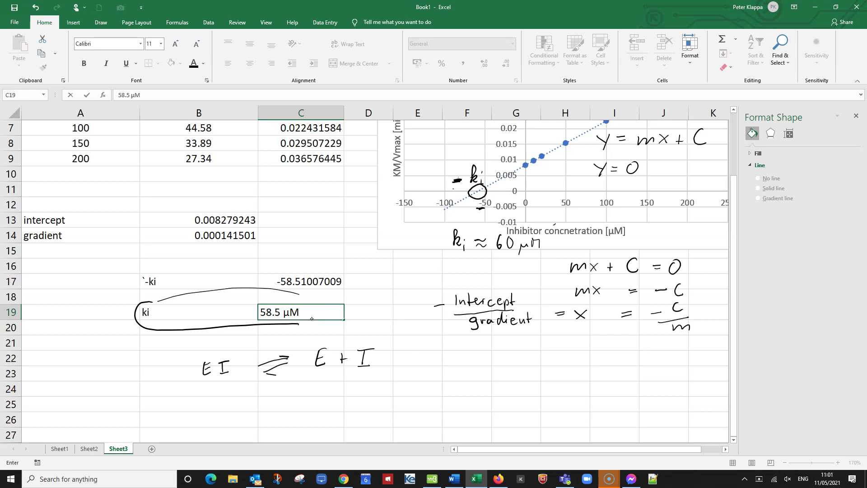
Step: Handwrite the definition ki = [E]×[I]/[EI] below the equilibrium
{"action": "scroll", "coordinate": [312, 318], "scroll_direction": "down", "scroll_amount": 2}
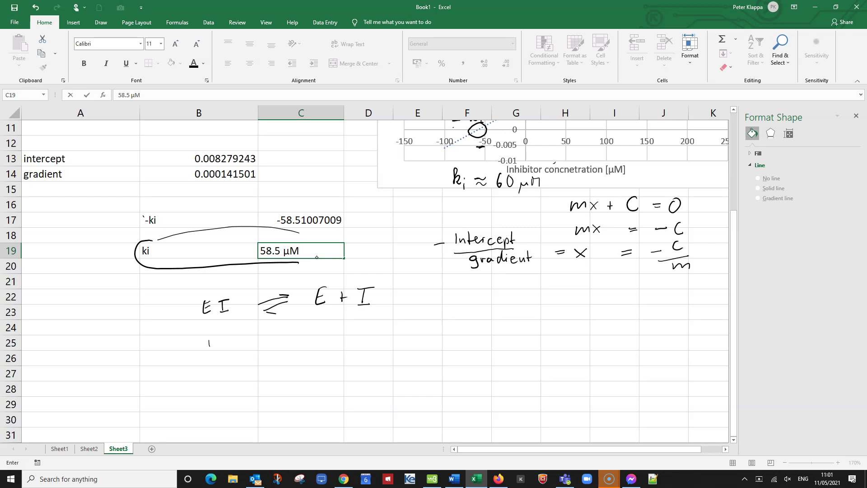
{"action": "mouse_move", "coordinate": [210, 343]}
{"action": "left_mouse_down"}
{"action": "mouse_move", "coordinate": [214, 331]}
{"action": "mouse_move", "coordinate": [224, 353]}
{"action": "left_mouse_up"}
{"action": "mouse_move", "coordinate": [282, 327]}
{"action": "left_mouse_down"}
{"action": "mouse_move", "coordinate": [276, 345]}
{"action": "mouse_move", "coordinate": [298, 341]}
{"action": "mouse_move", "coordinate": [298, 329]}
{"action": "mouse_move", "coordinate": [308, 343]}
{"action": "mouse_move", "coordinate": [308, 326]}
{"action": "left_mouse_up"}
{"action": "mouse_move", "coordinate": [308, 344]}
{"action": "left_mouse_down"}
{"action": "mouse_move", "coordinate": [338, 328]}
{"action": "mouse_move", "coordinate": [345, 344]}
{"action": "mouse_move", "coordinate": [376, 342]}
{"action": "mouse_move", "coordinate": [369, 344]}
{"action": "left_mouse_up"}
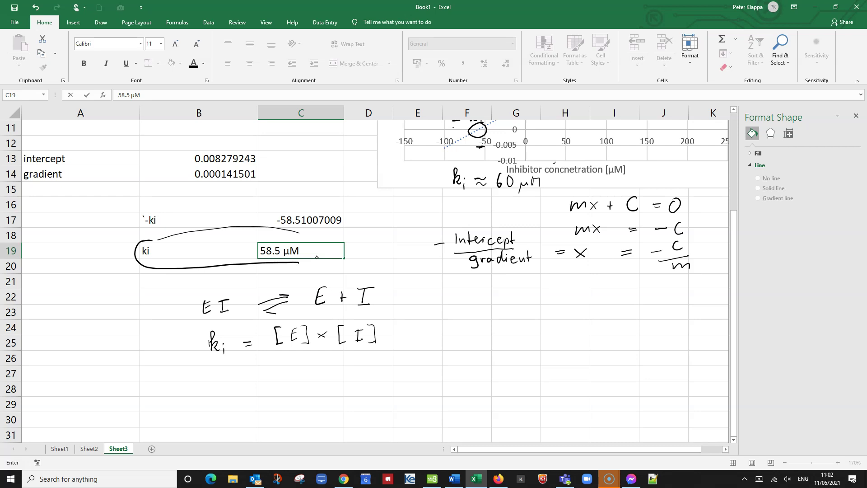
{"action": "left_click_drag", "start_coordinate": [277, 349], "coordinate": [395, 345]}
{"action": "mouse_move", "coordinate": [315, 353]}
{"action": "left_mouse_down"}
{"action": "mouse_move", "coordinate": [318, 371]}
{"action": "mouse_move", "coordinate": [350, 362]}
{"action": "mouse_move", "coordinate": [343, 372]}
{"action": "left_mouse_up"}
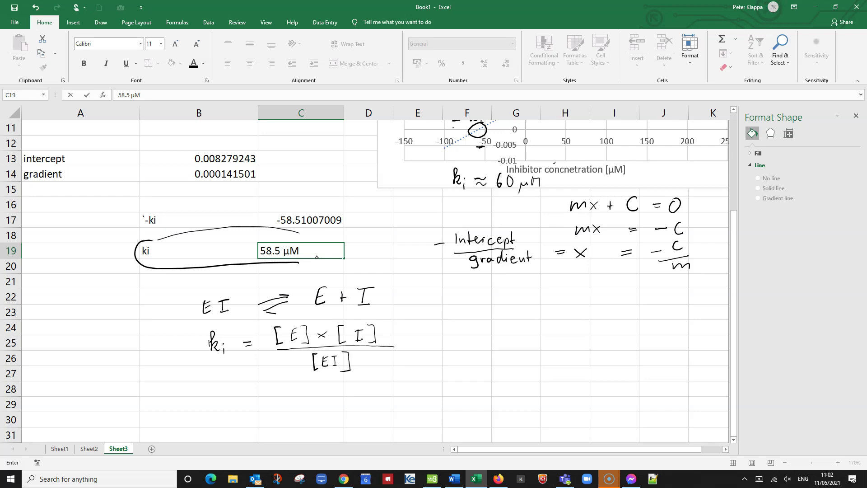
Step: Underline [EI] and handwrite 'The smaller ki the tighter' to the right
{"action": "mouse_move", "coordinate": [317, 381]}
{"action": "left_mouse_down"}
{"action": "mouse_move", "coordinate": [339, 378]}
{"action": "mouse_move", "coordinate": [318, 384]}
{"action": "left_mouse_up"}
{"action": "mouse_move", "coordinate": [448, 317]}
{"action": "left_mouse_down"}
{"action": "mouse_move", "coordinate": [449, 333]}
{"action": "mouse_move", "coordinate": [457, 318]}
{"action": "mouse_move", "coordinate": [460, 331]}
{"action": "mouse_move", "coordinate": [543, 332]}
{"action": "left_mouse_up"}
{"action": "mouse_move", "coordinate": [544, 332]}
{"action": "left_mouse_down"}
{"action": "mouse_move", "coordinate": [599, 333]}
{"action": "mouse_move", "coordinate": [609, 320]}
{"action": "mouse_move", "coordinate": [605, 333]}
{"action": "left_mouse_up"}
{"action": "left_click_drag", "start_coordinate": [606, 329], "coordinate": [633, 335]}
{"action": "left_click_drag", "start_coordinate": [633, 329], "coordinate": [641, 341]}
{"action": "left_click_drag", "start_coordinate": [654, 317], "coordinate": [659, 334]}
{"action": "left_click_drag", "start_coordinate": [659, 331], "coordinate": [673, 329]}
Step: Finish the note's second line with 'the binding of Inhibitor'
{"action": "mouse_move", "coordinate": [501, 353]}
{"action": "left_mouse_down"}
{"action": "mouse_move", "coordinate": [501, 367]}
{"action": "mouse_move", "coordinate": [506, 360]}
{"action": "left_mouse_up"}
{"action": "mouse_move", "coordinate": [506, 354]}
{"action": "left_mouse_down"}
{"action": "mouse_move", "coordinate": [511, 368]}
{"action": "mouse_move", "coordinate": [558, 364]}
{"action": "mouse_move", "coordinate": [572, 354]}
{"action": "mouse_move", "coordinate": [587, 373]}
{"action": "mouse_move", "coordinate": [607, 362]}
{"action": "left_mouse_up"}
{"action": "left_click_drag", "start_coordinate": [619, 352], "coordinate": [612, 374]}
{"action": "mouse_move", "coordinate": [608, 364]}
{"action": "left_mouse_down"}
{"action": "mouse_move", "coordinate": [676, 366]}
{"action": "mouse_move", "coordinate": [701, 355]}
{"action": "left_mouse_up"}
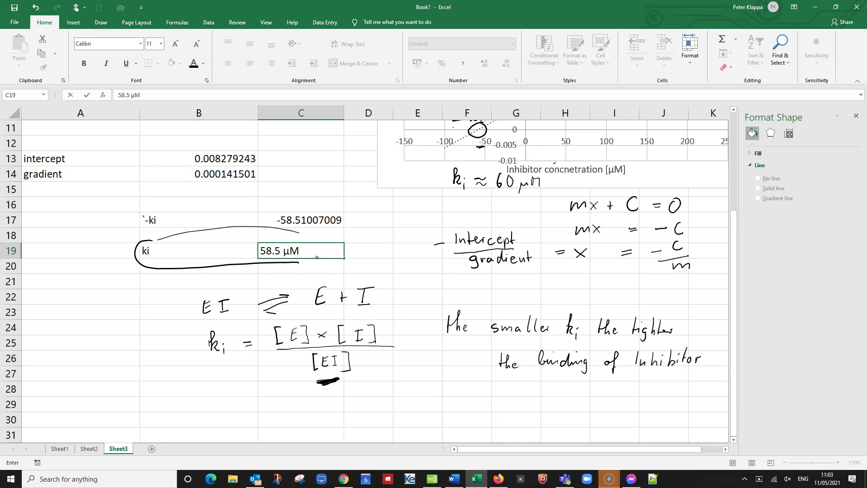